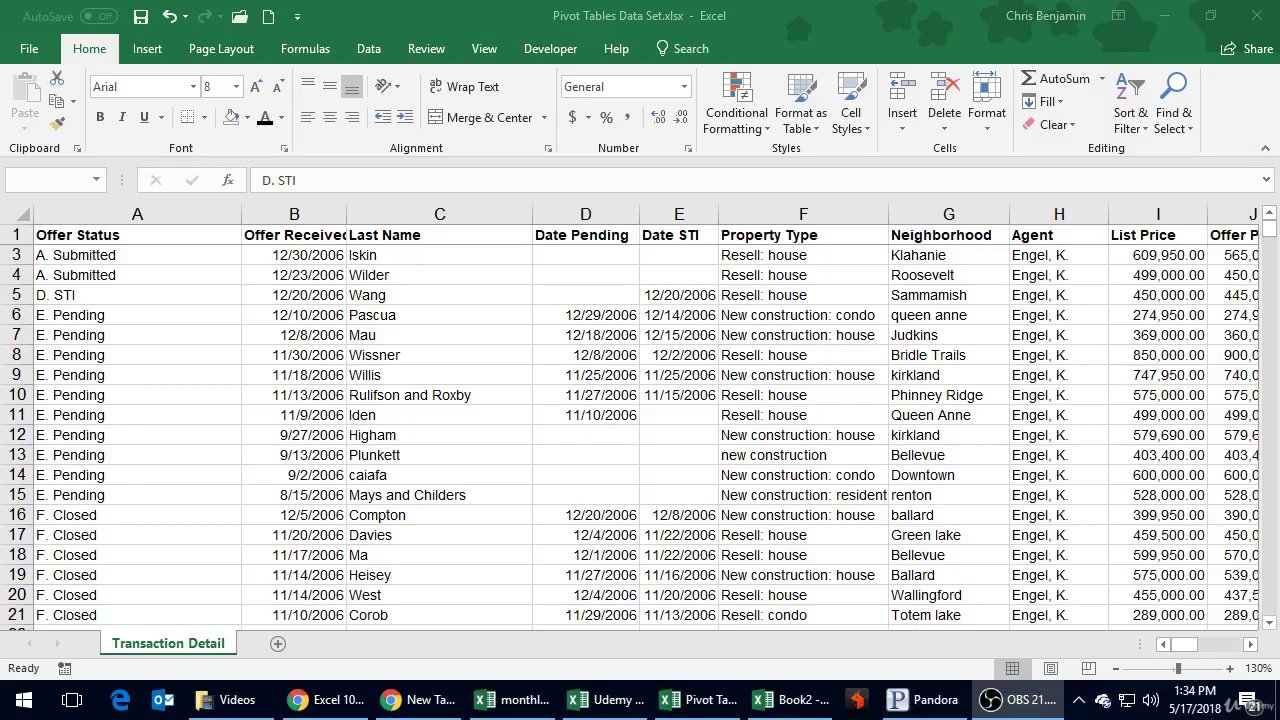
Start a new PivotTable from the real estate data on the Transaction Detail sheet.
key(alt+Tab)
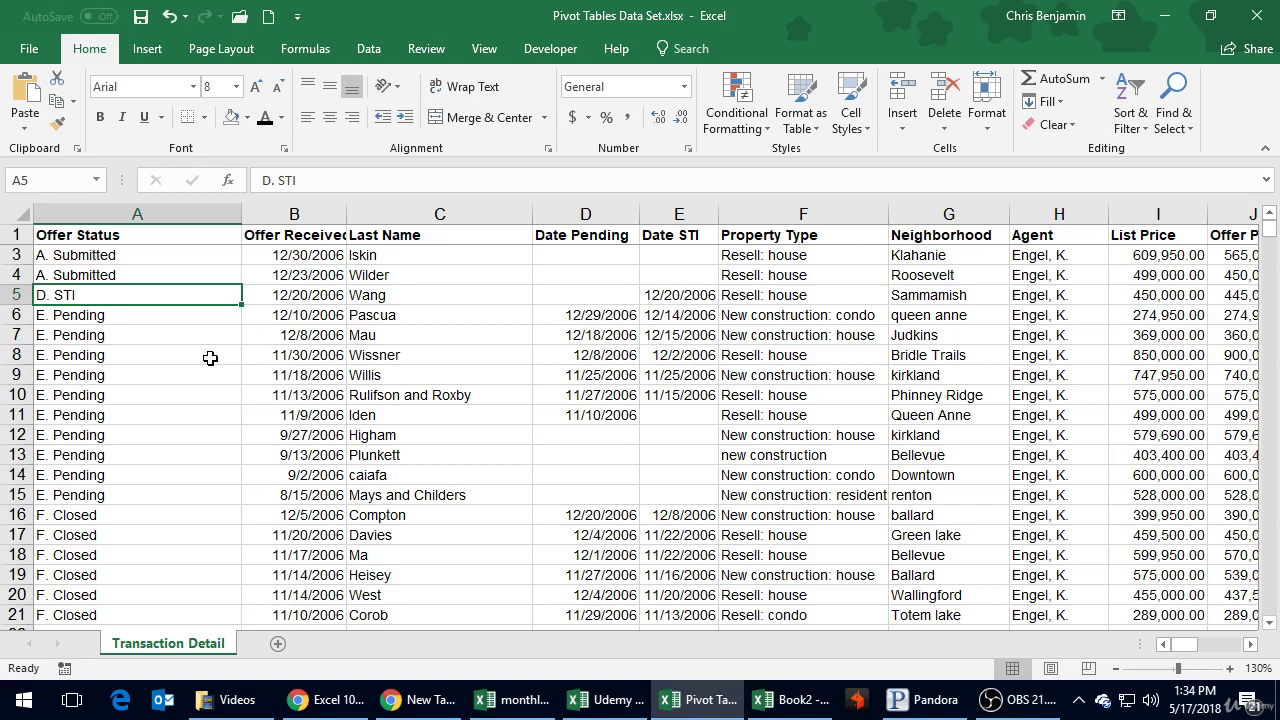
scroll(210, 358, down, 6)
scroll(210, 358, up, 5)
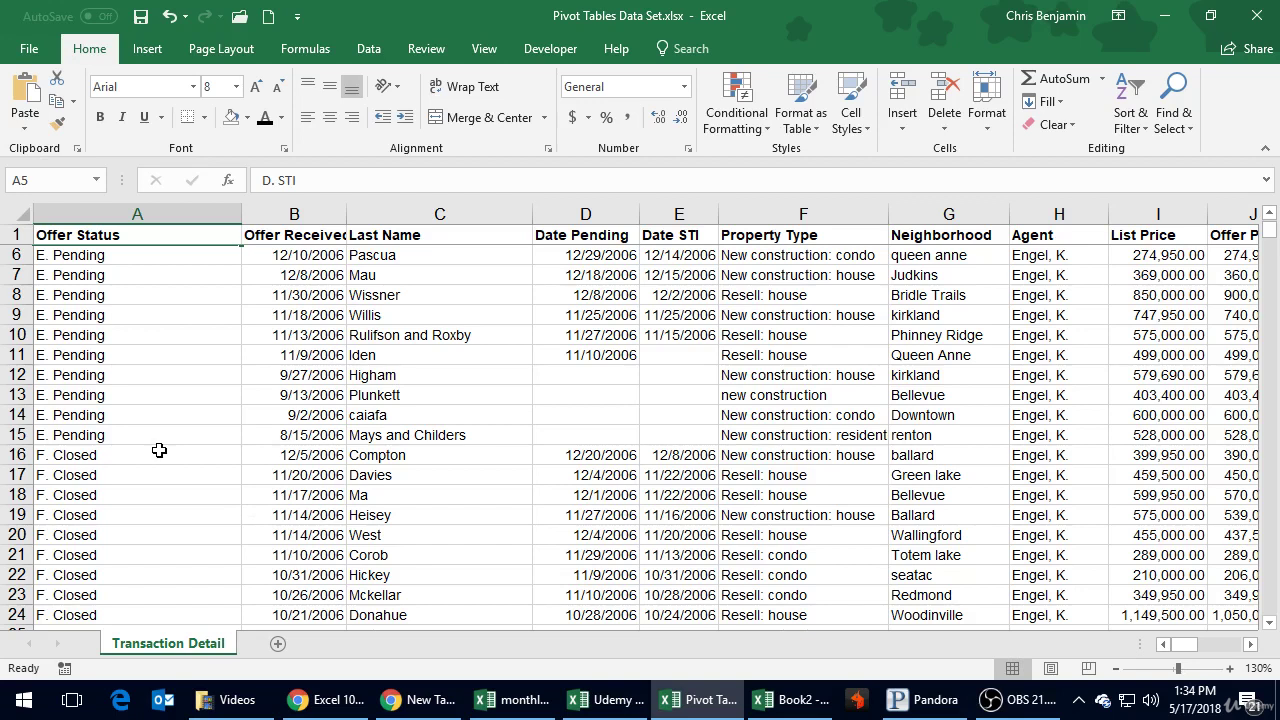
click(147, 52)
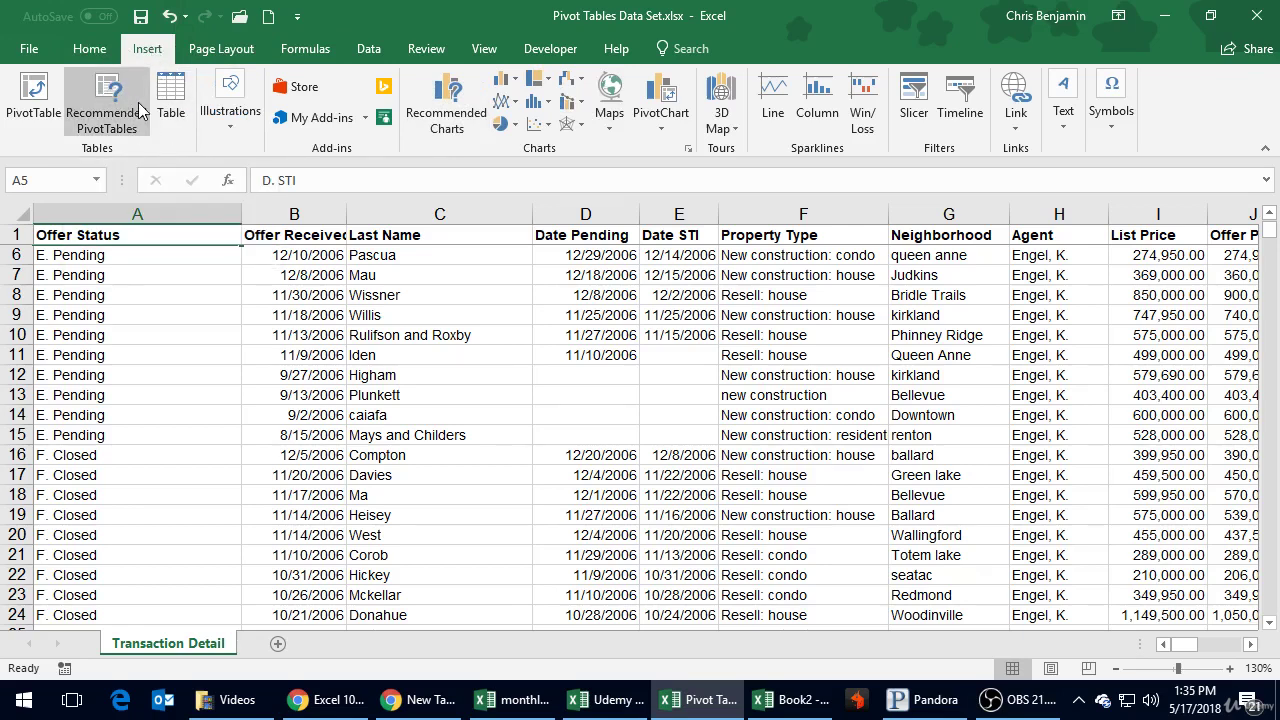
click(31, 100)
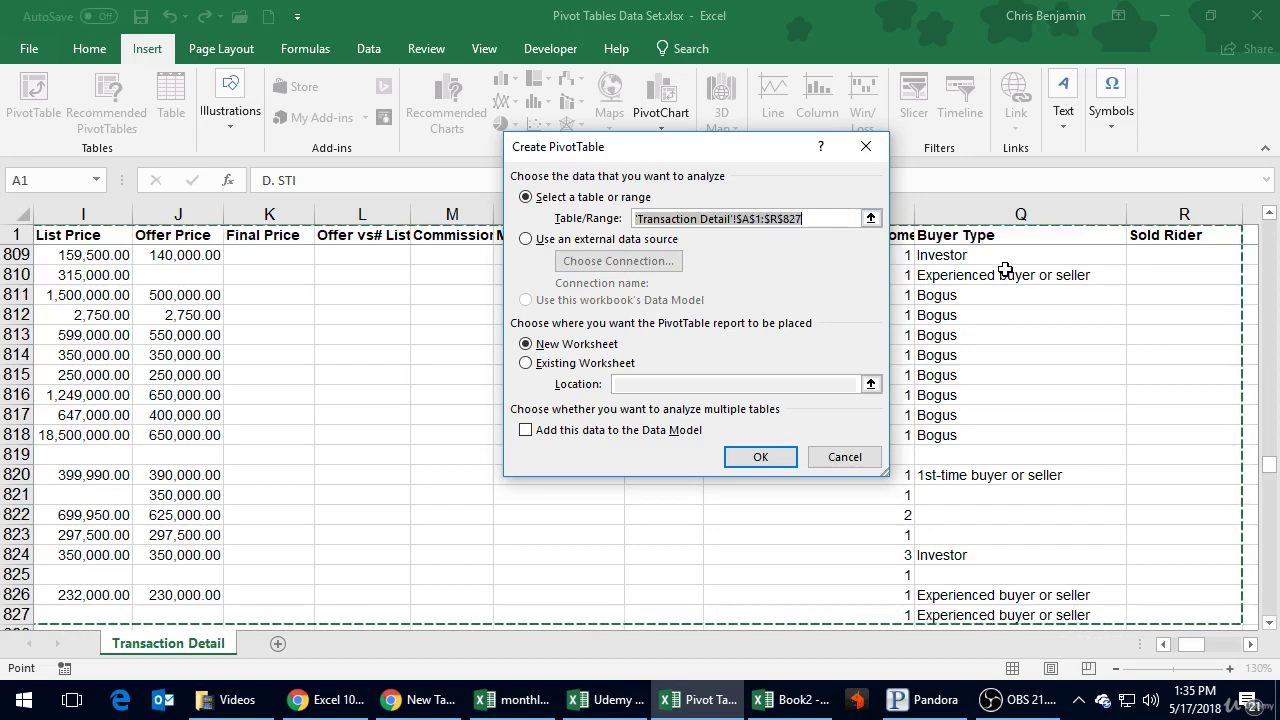
Select Transaction Detail range $A$1:$R$827 as the source and create the PivotTable on a new worksheet.
click(870, 218)
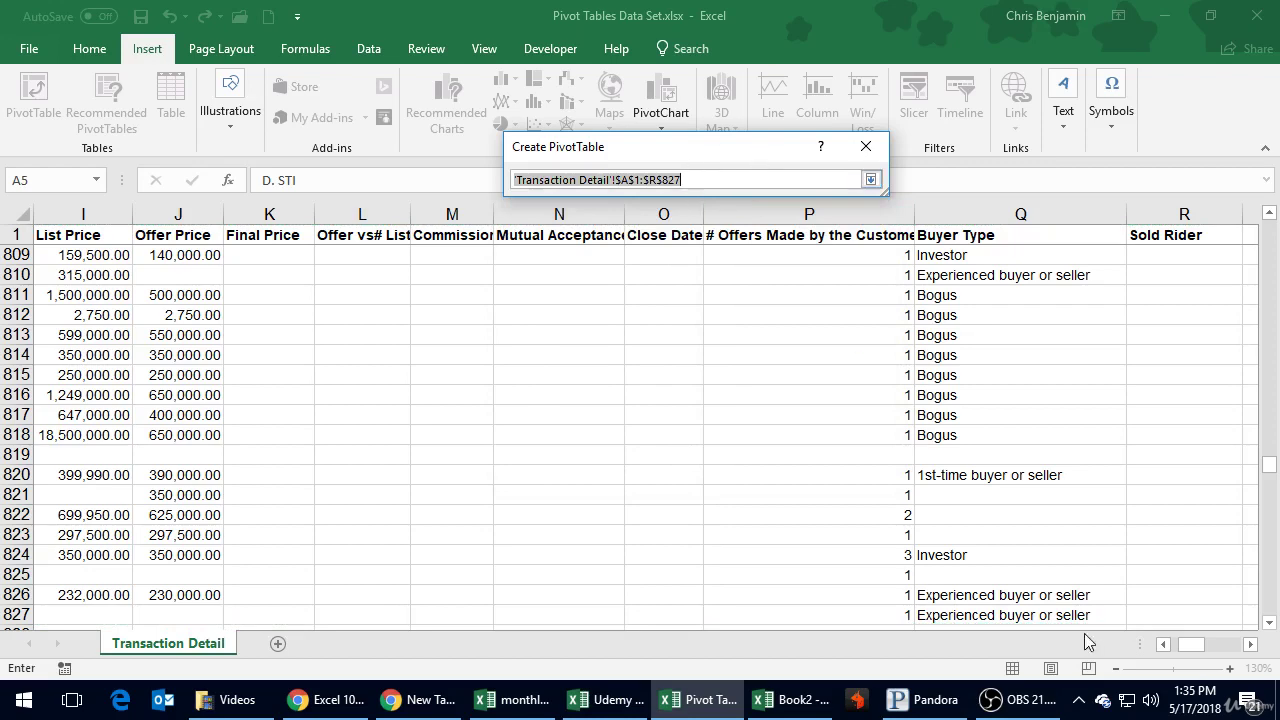
scroll(1145, 558, down, 2)
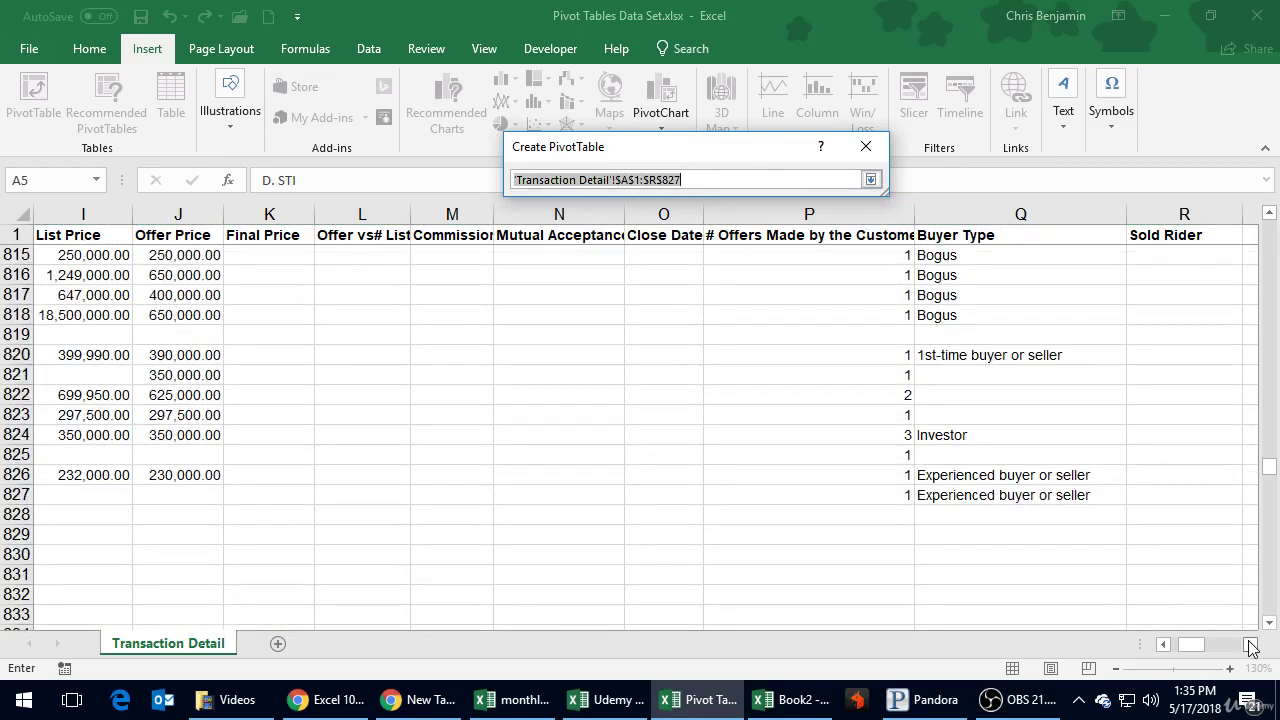
drag(1251, 648, 1251, 648)
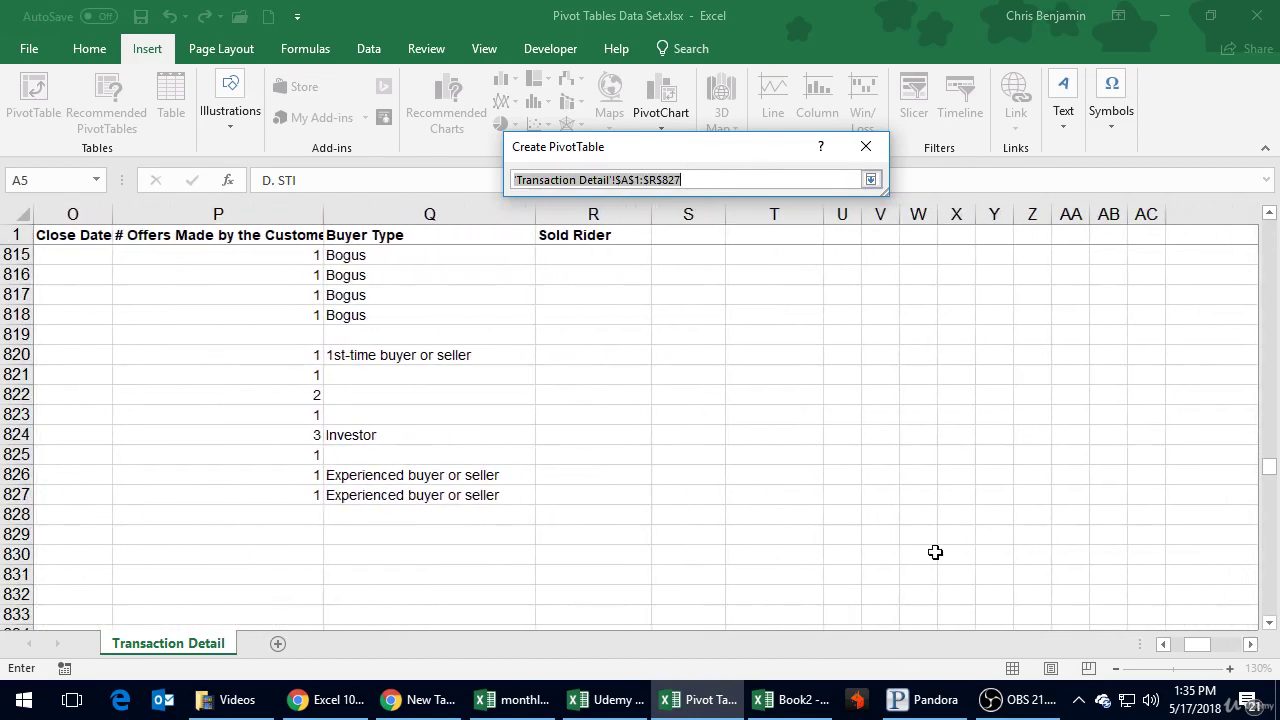
scroll(933, 556, down, 3)
scroll(933, 558, up, 4)
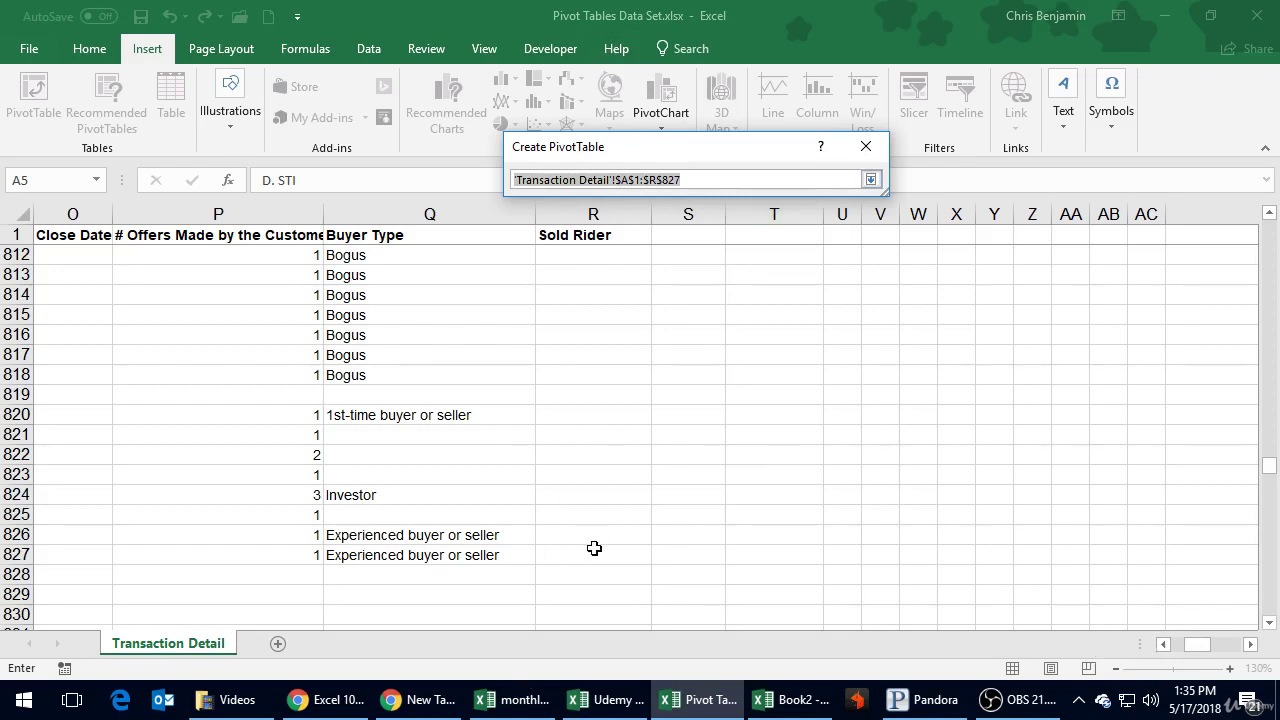
drag(594, 548, 36, 235)
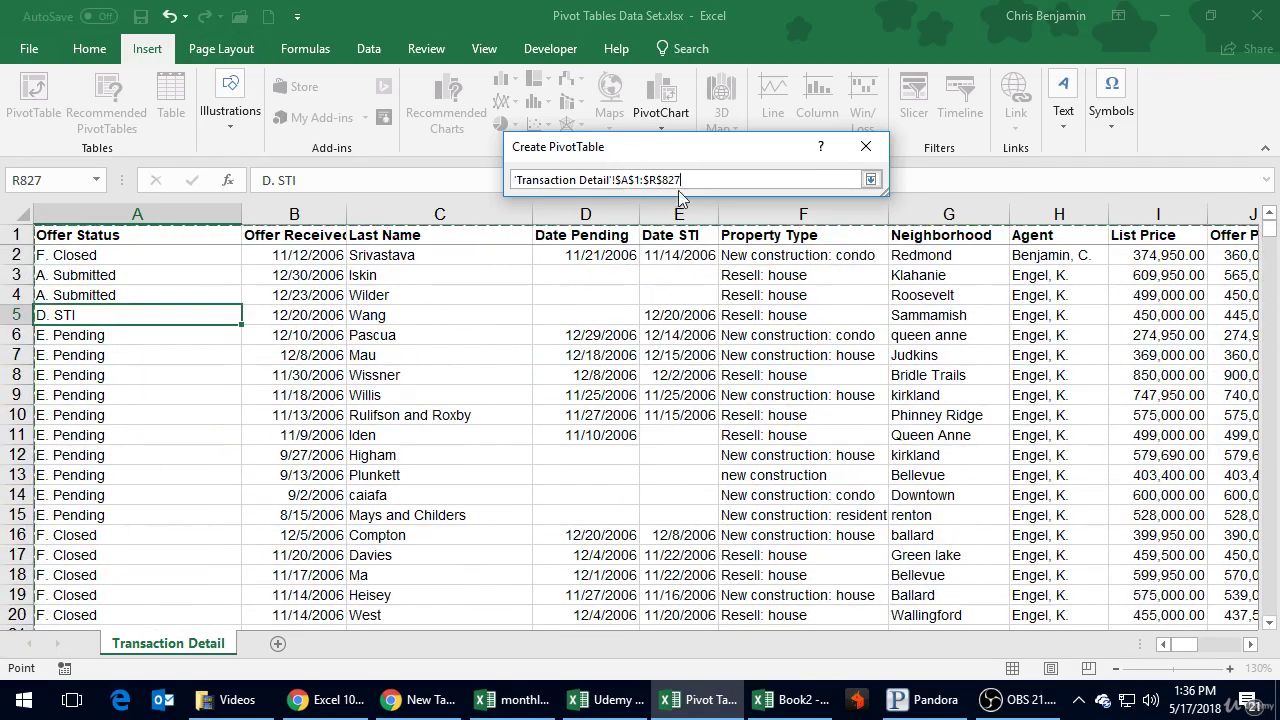
click(871, 179)
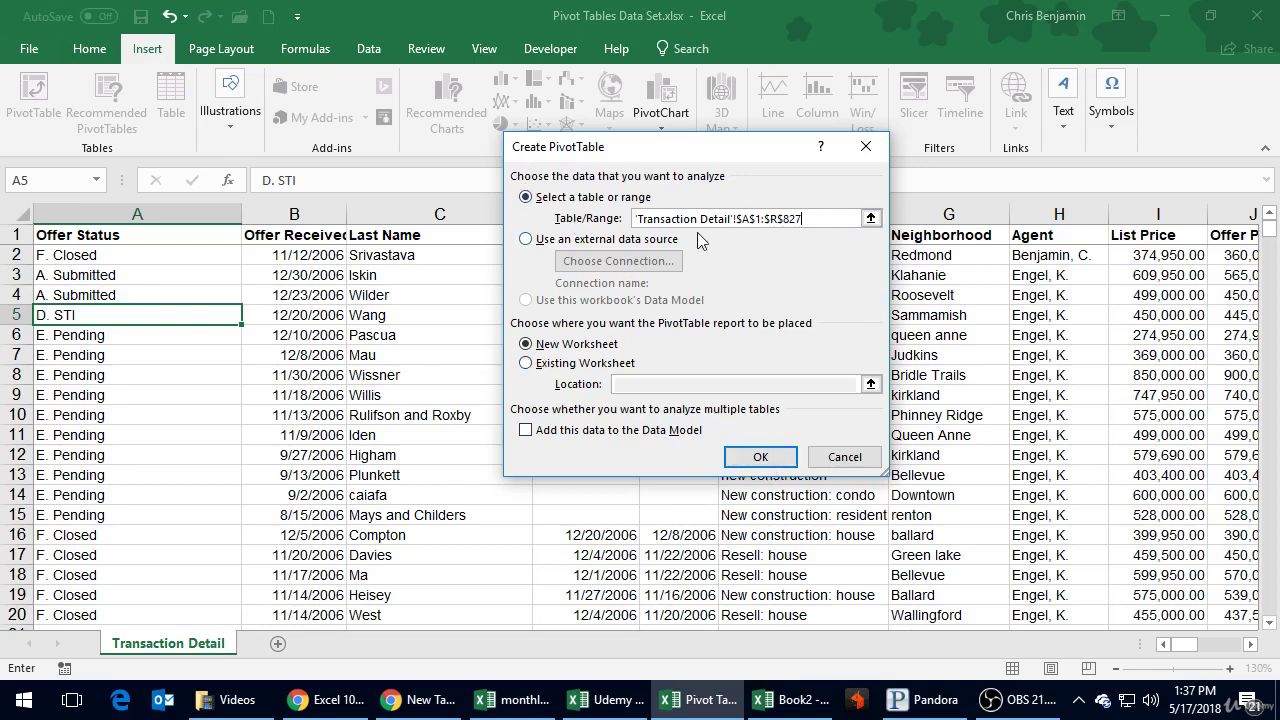
click(760, 457)
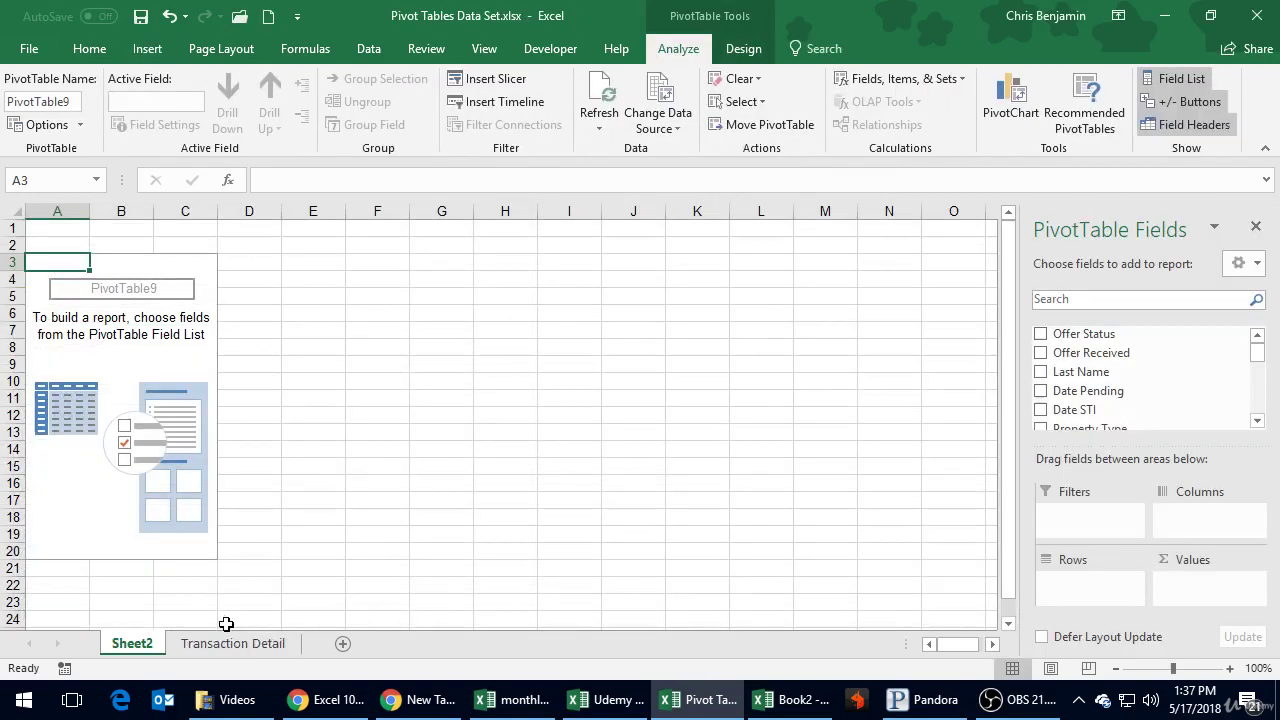
Compare the empty PivotTable on Sheet2 with the source records on the Transaction Detail sheet.
click(233, 643)
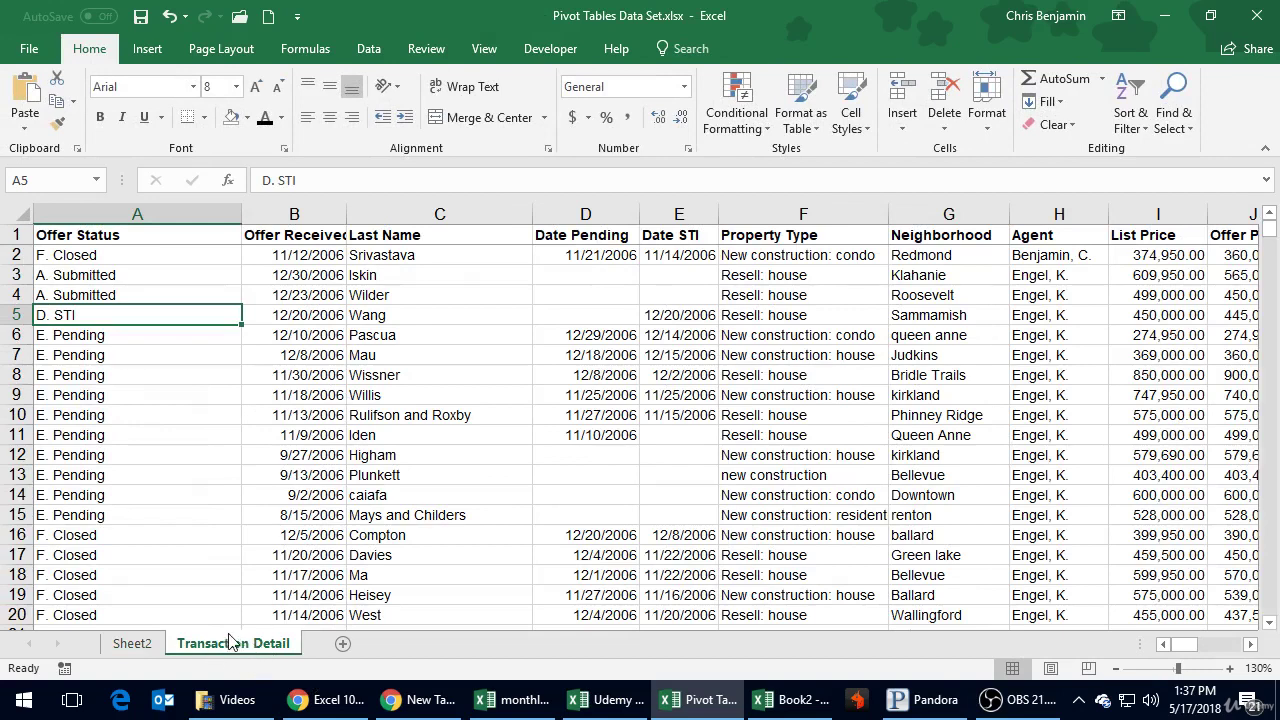
click(133, 645)
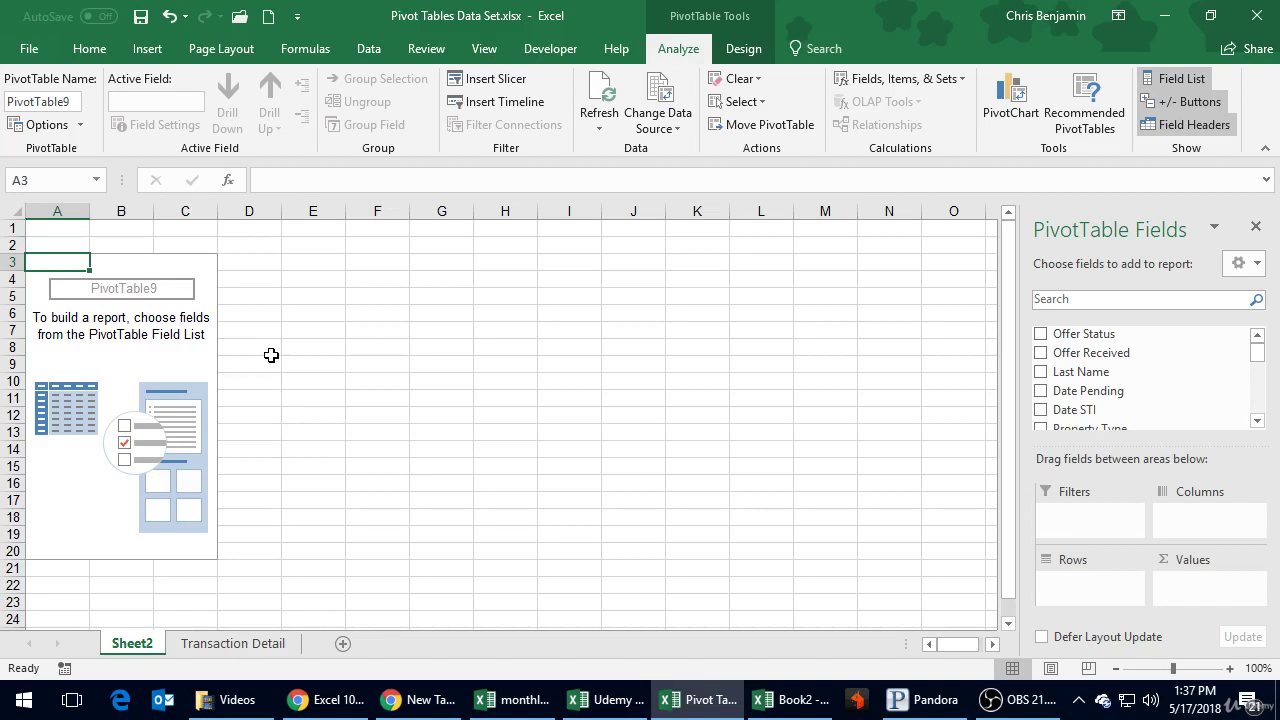
click(262, 644)
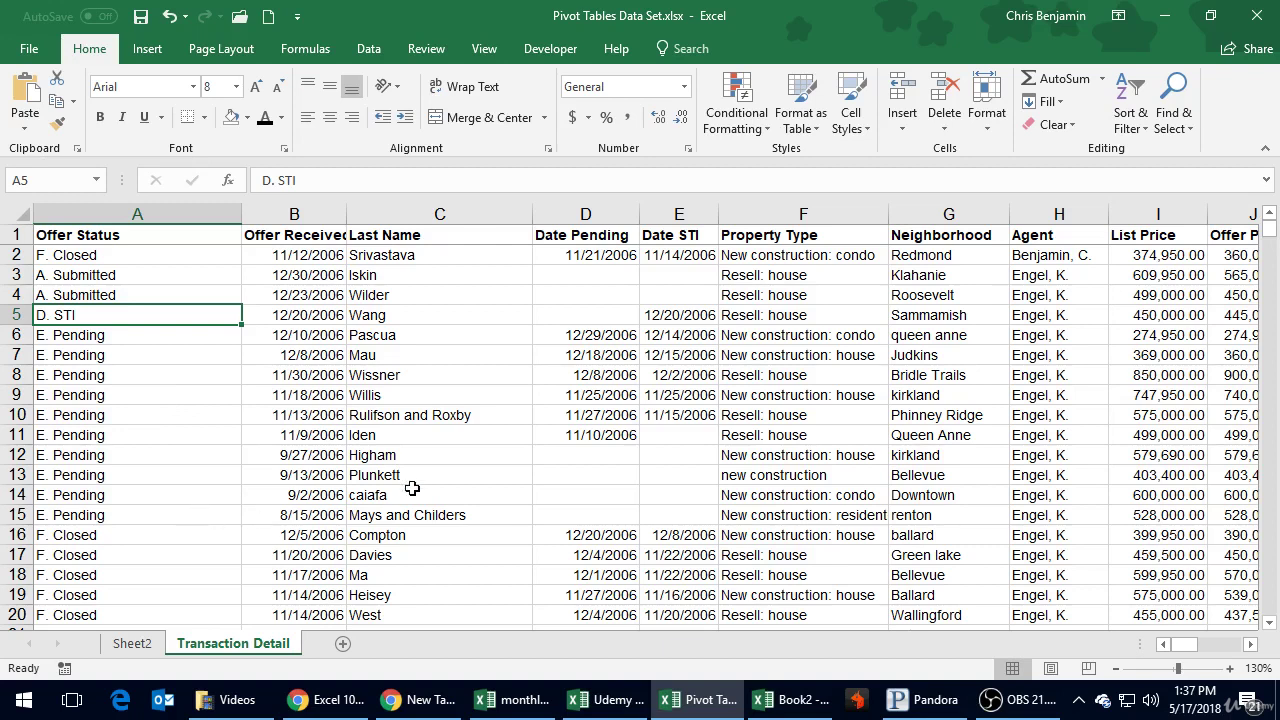
click(428, 430)
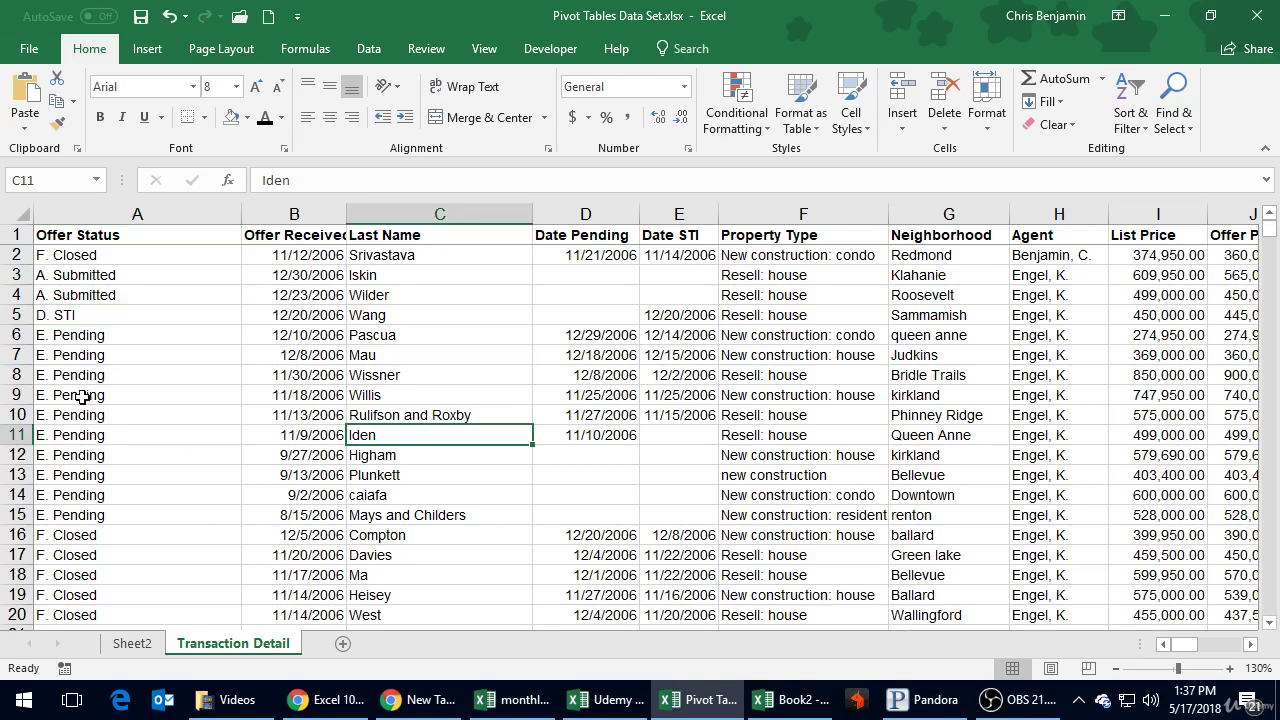
click(1158, 418)
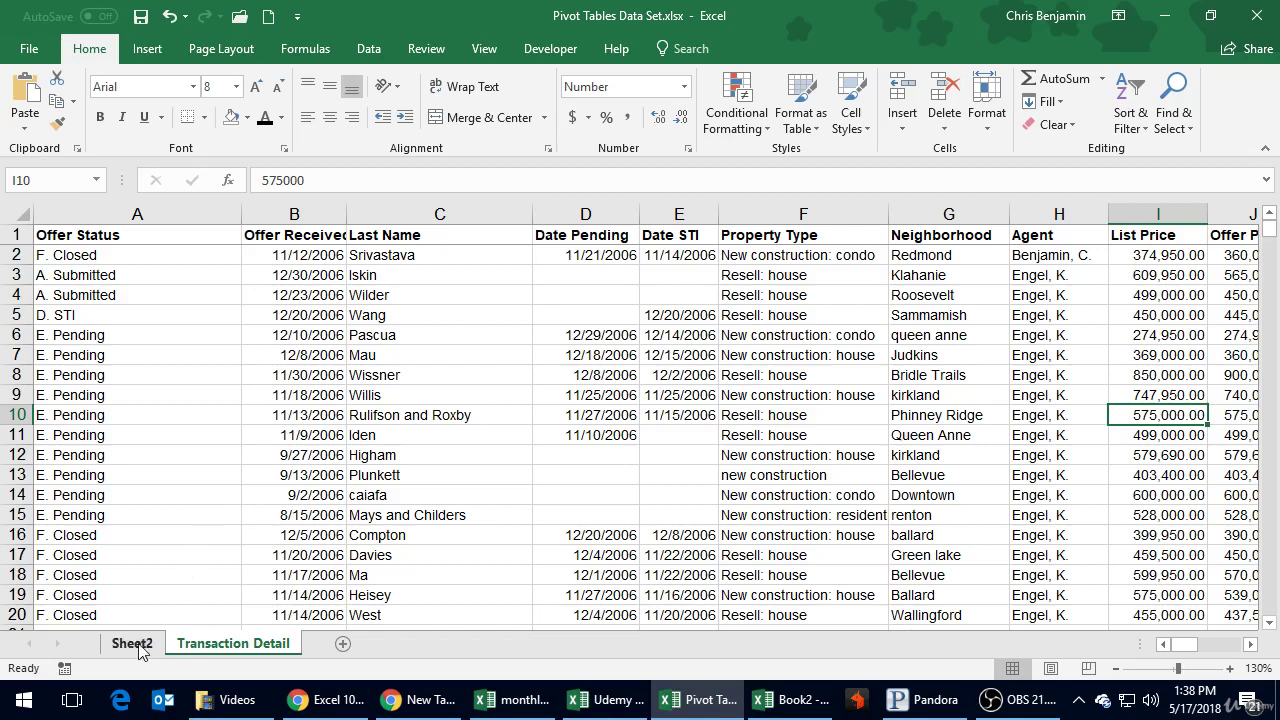
Examine the fields of the row 3 record on Transaction Detail, from Offer Status across to Mutual Acceptance.
click(91, 272)
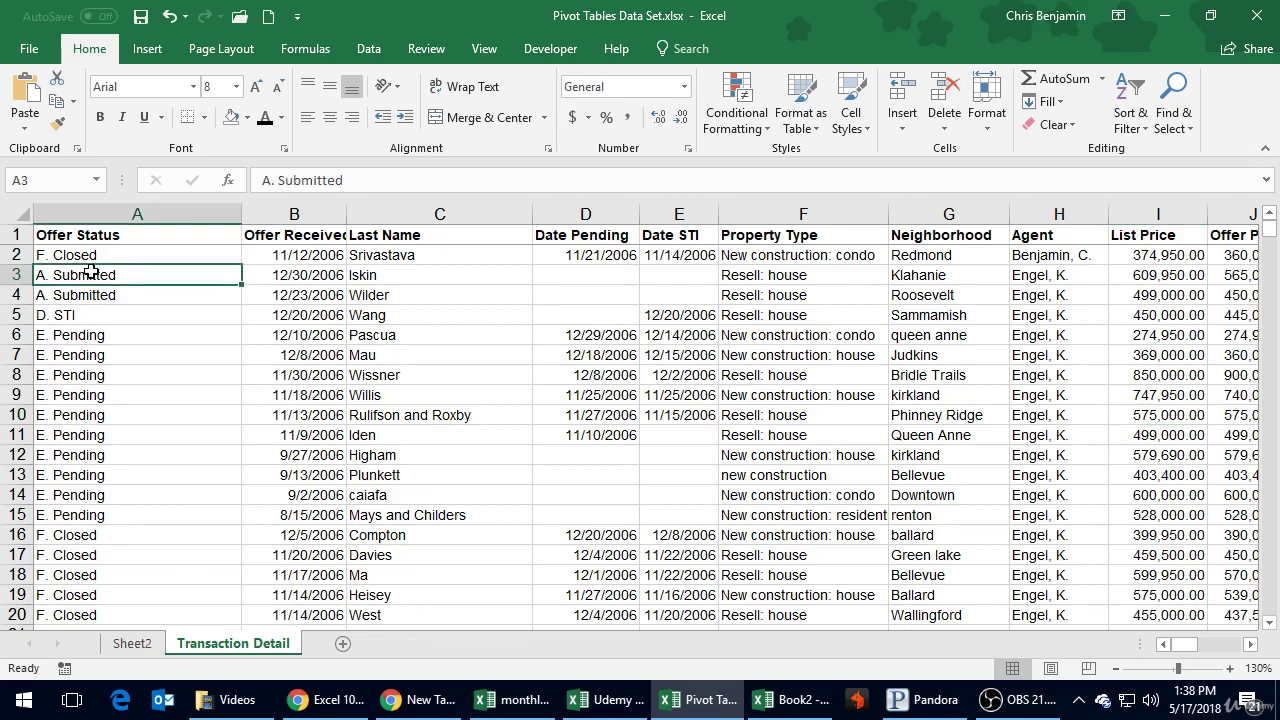
key(Right)
key(Right)
key(Right)
key(Right)
key(Right)
key(Right)
key(Right)
key(Right)
key(Right)
key(Right)
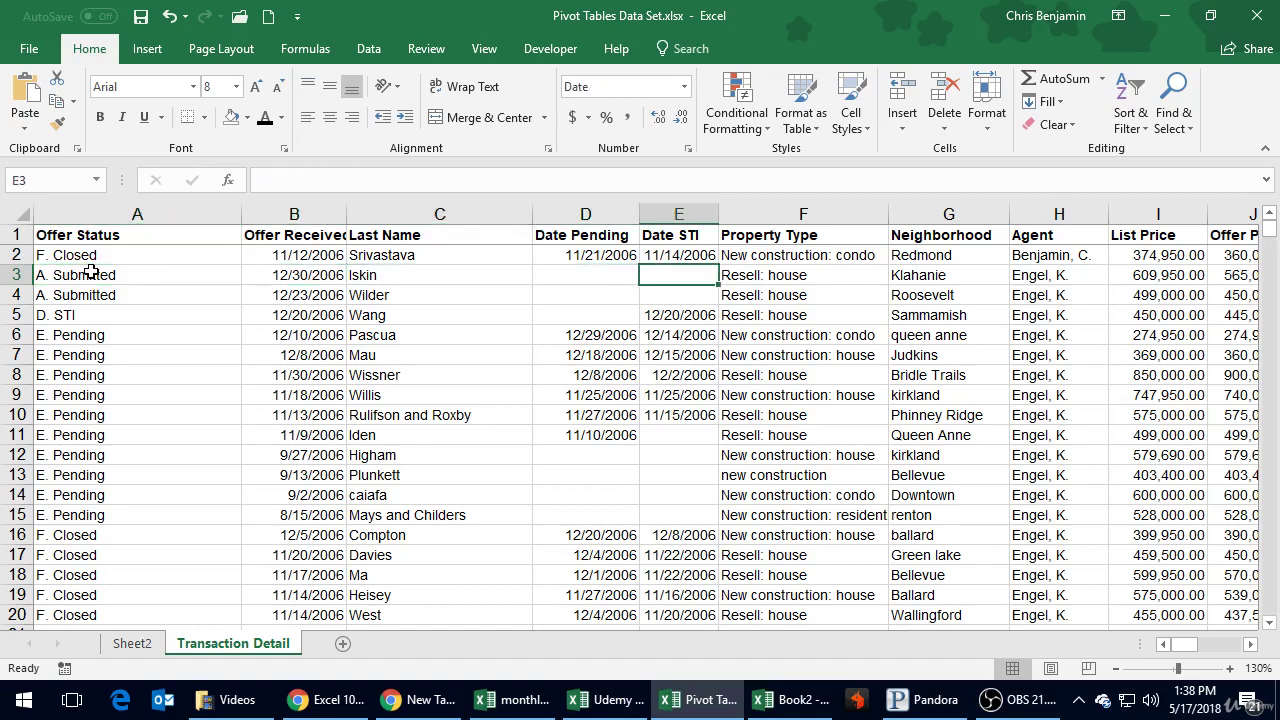
key(Right)
key(Left)
key(Left)
key(Left)
key(Left)
key(Left)
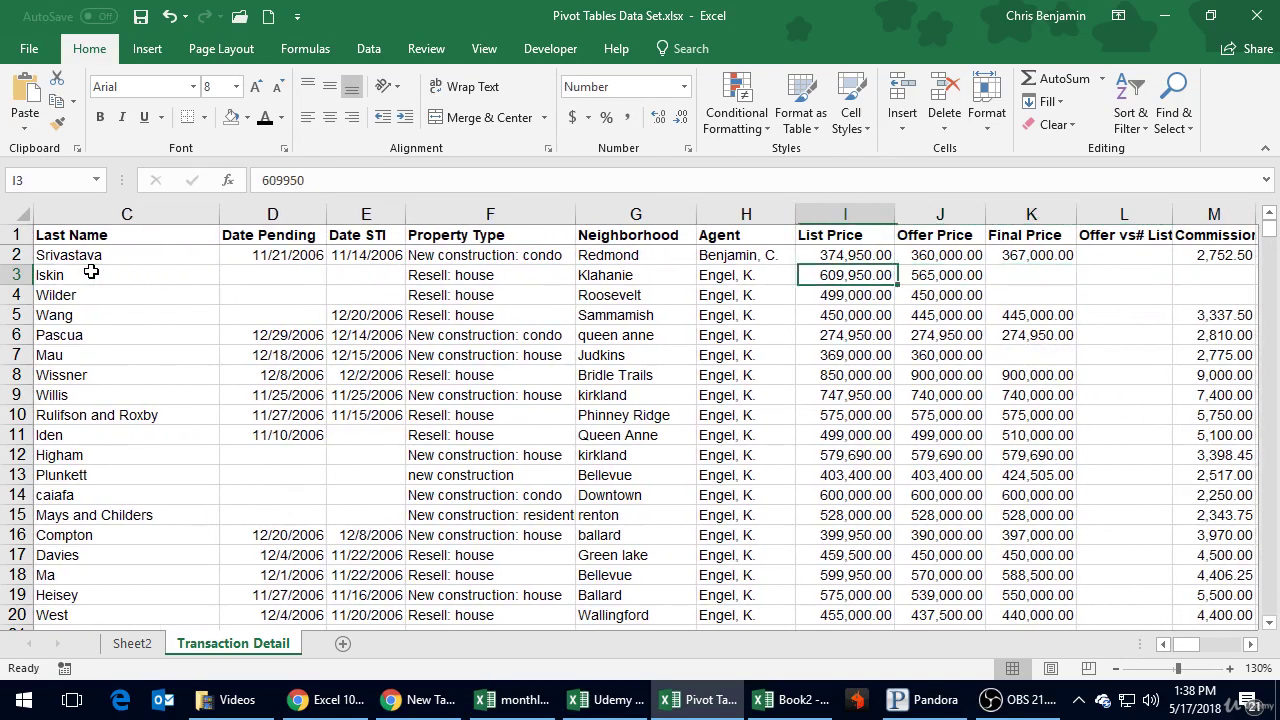
key(Right)
key(Right)
key(Right)
key(Right)
key(Right)
key(Right)
key(Right)
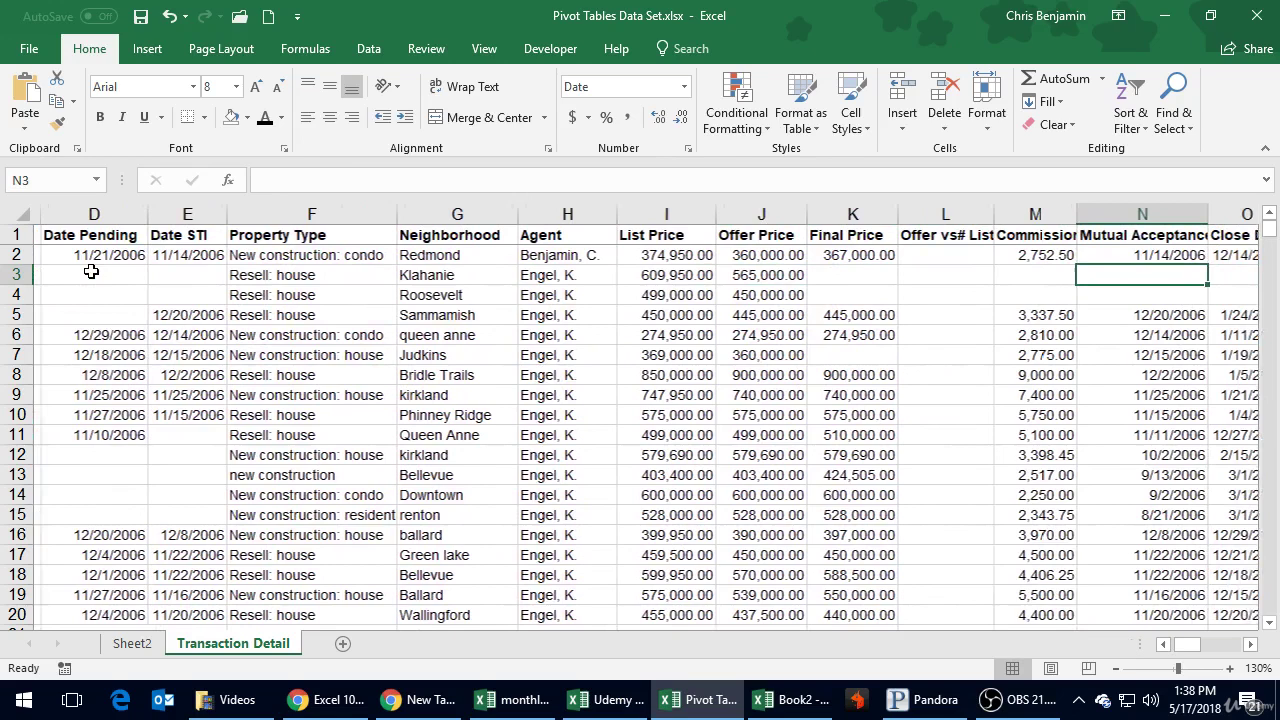
key(Left)
key(Left)
key(Left)
key(Left)
key(Left)
key(Left)
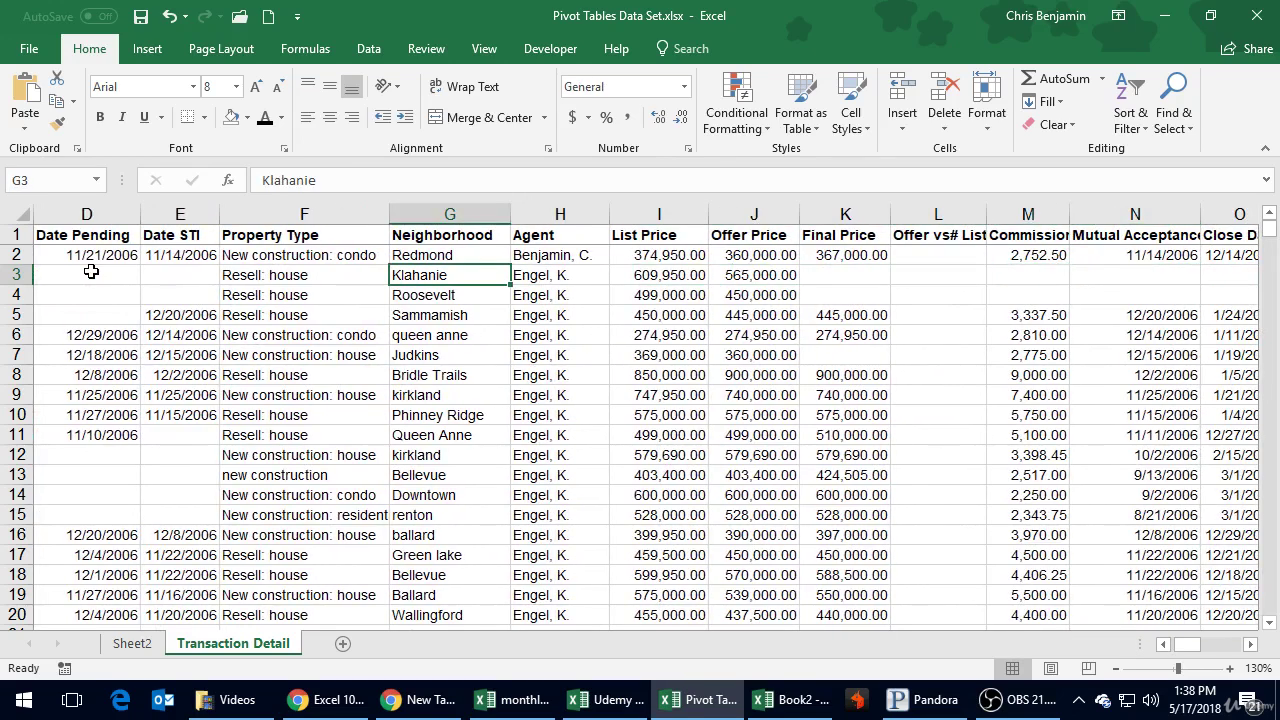
Return to Sheet2 and check how the field list hides and reappears when selecting cells outside and inside the PivotTable placeholder.
click(130, 643)
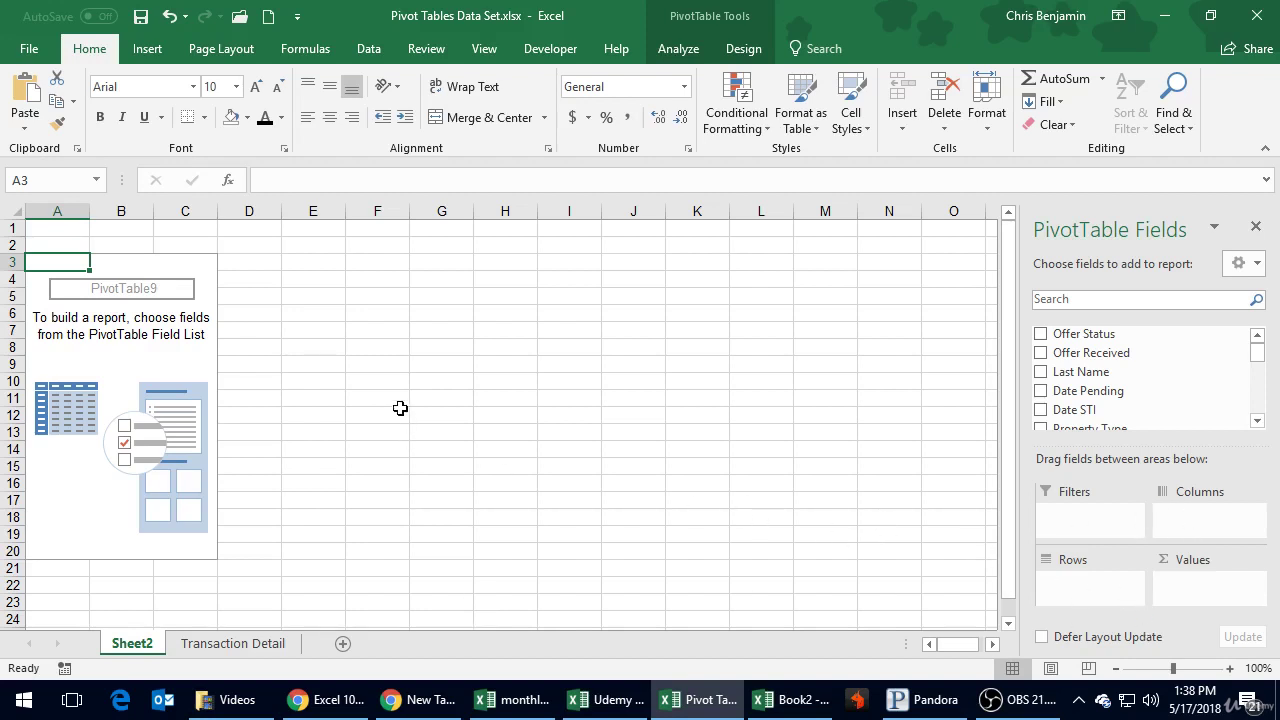
click(147, 350)
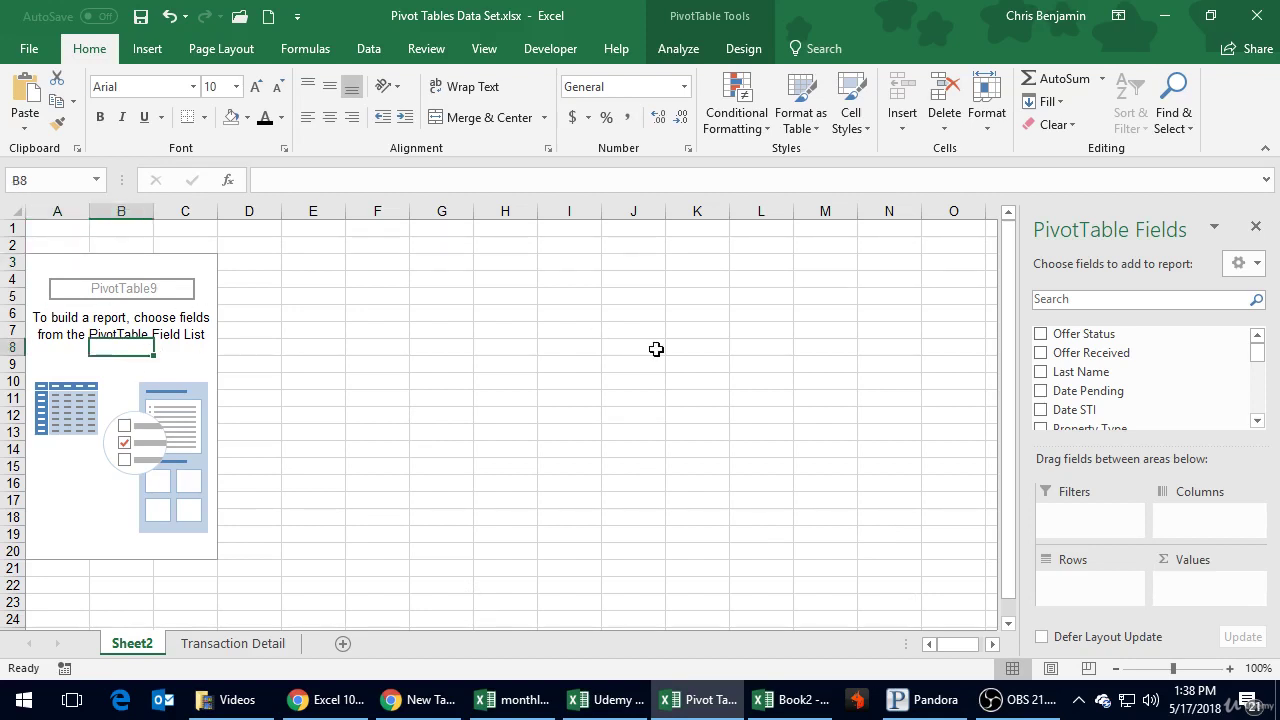
click(490, 315)
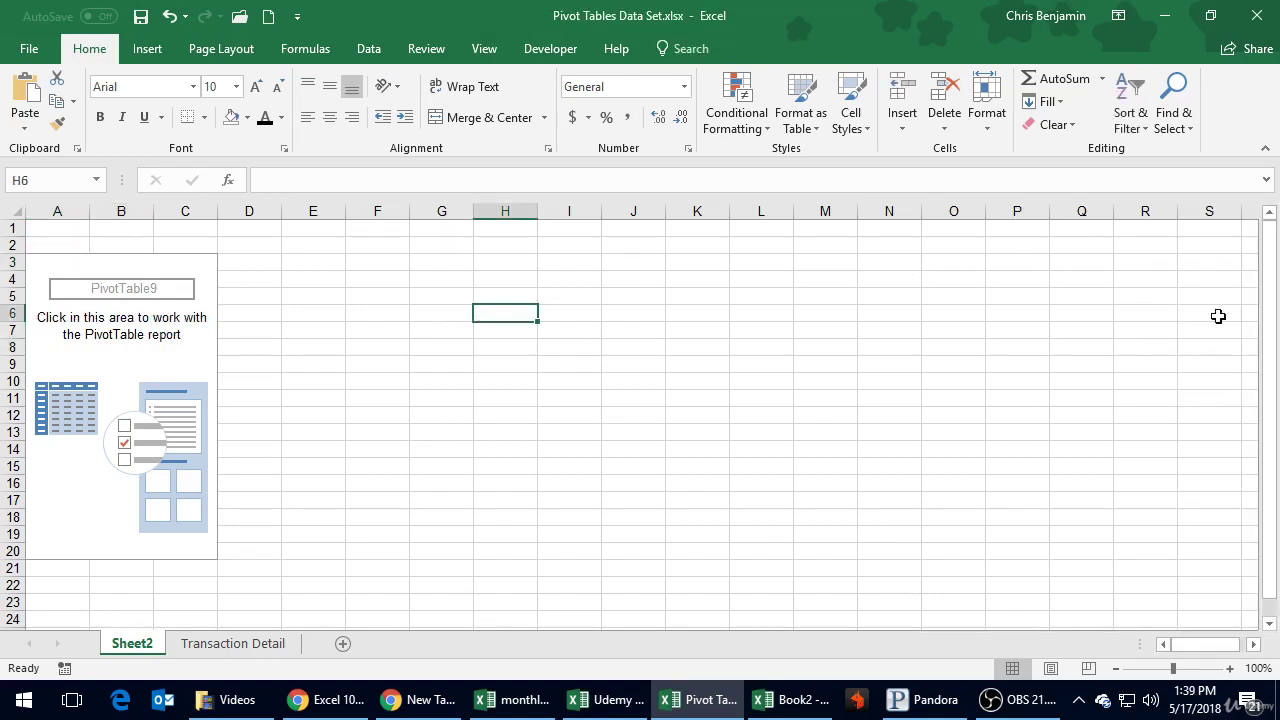
click(157, 362)
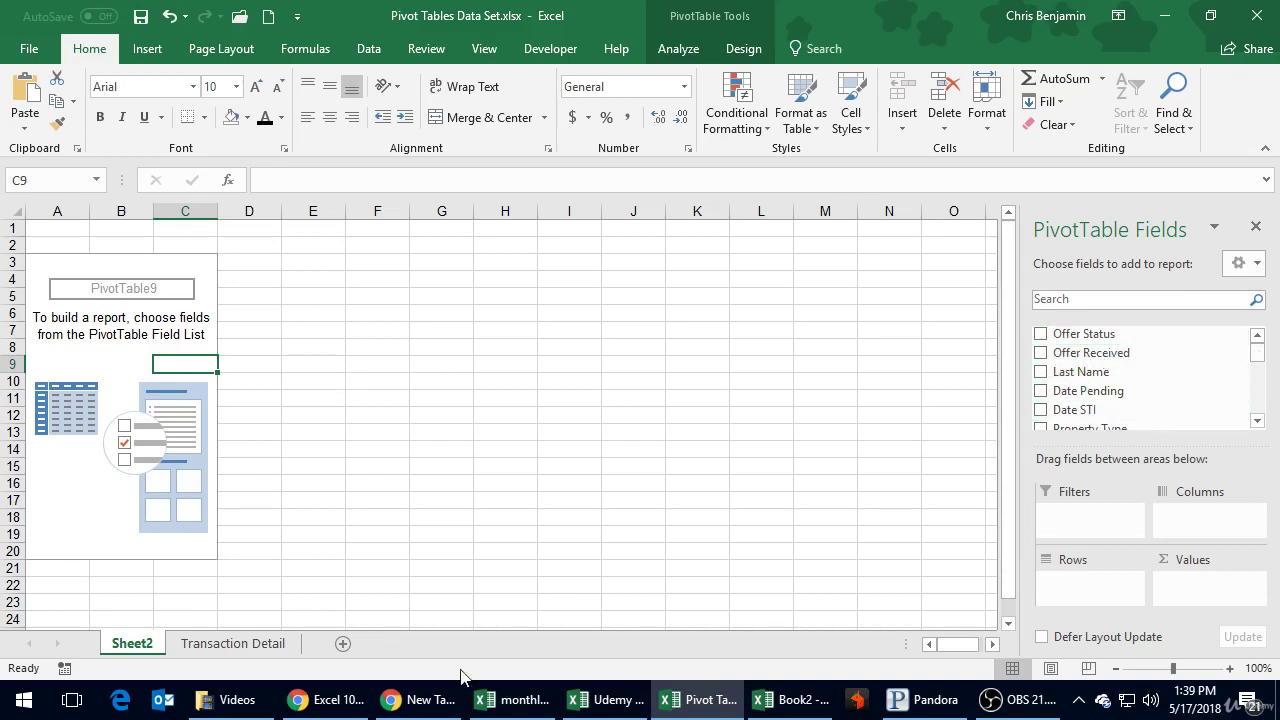
Compare the Transaction Detail column headings with the available PivotTable fields on Sheet2.
click(243, 644)
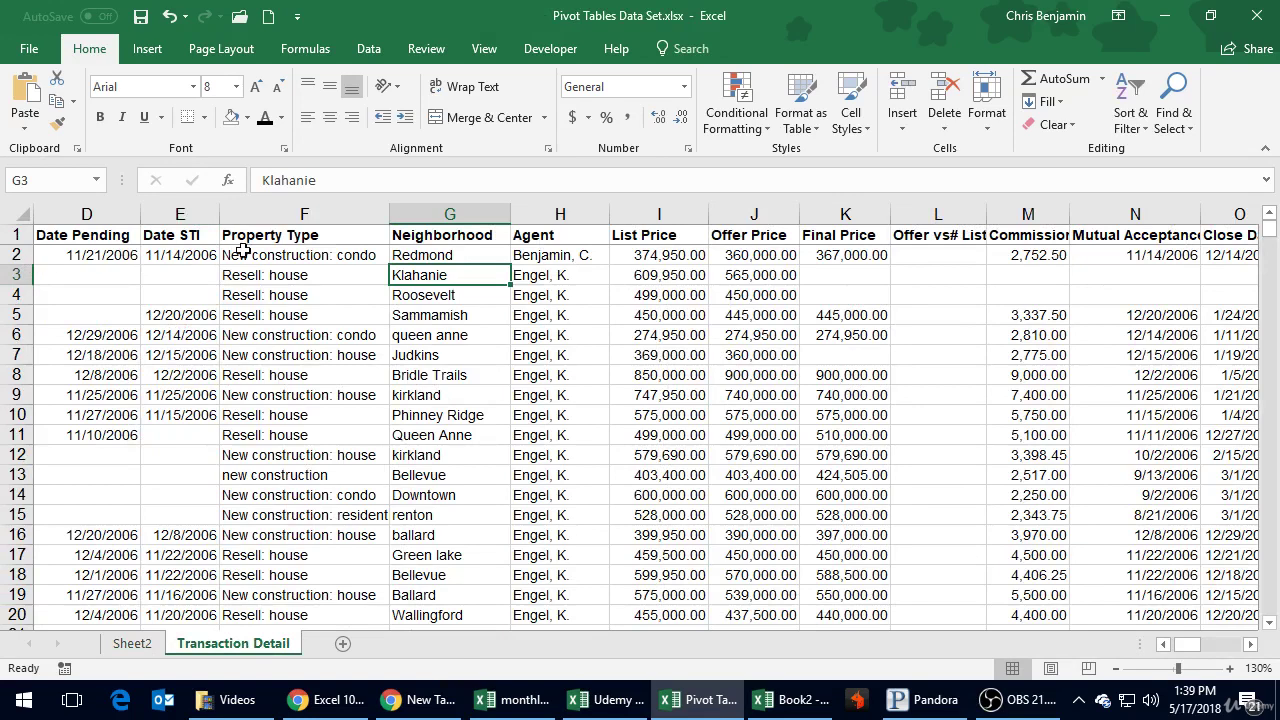
click(133, 645)
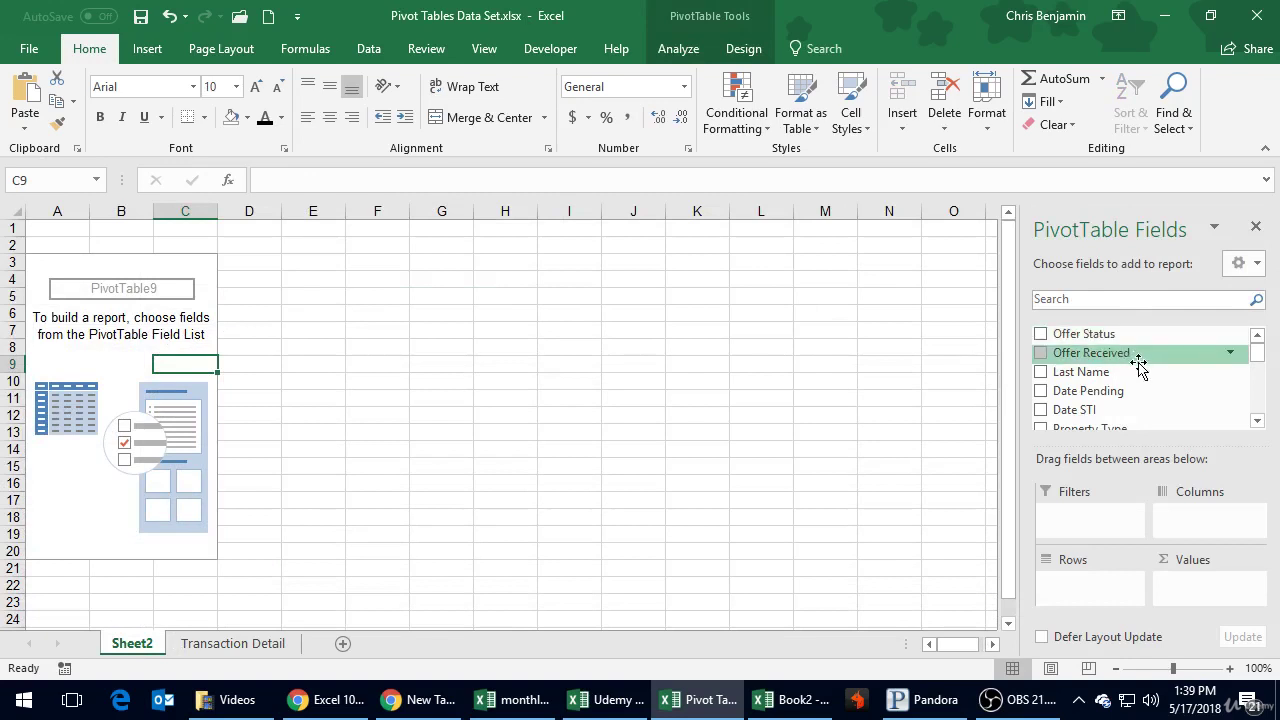
scroll(1137, 358, down, 1)
scroll(1137, 358, up, 1)
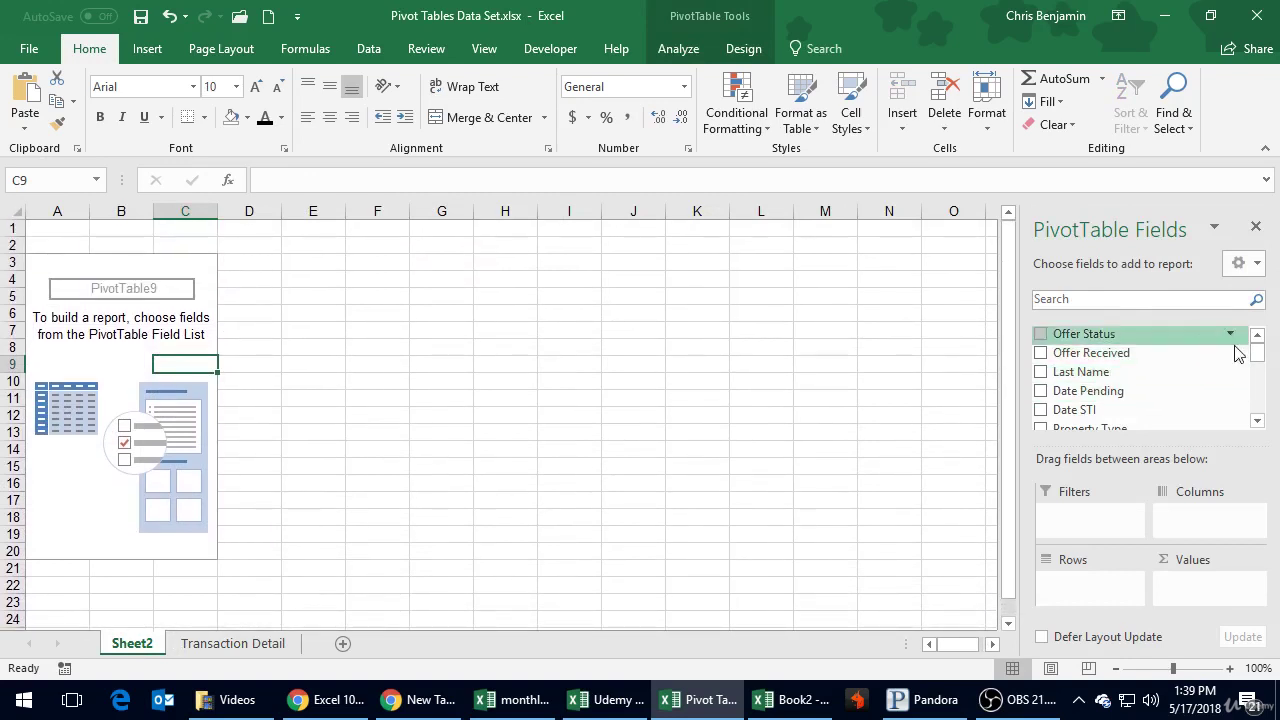
mouse_move(1258, 360)
mouse_down()
mouse_move(1263, 436)
mouse_move(1258, 340)
mouse_up()
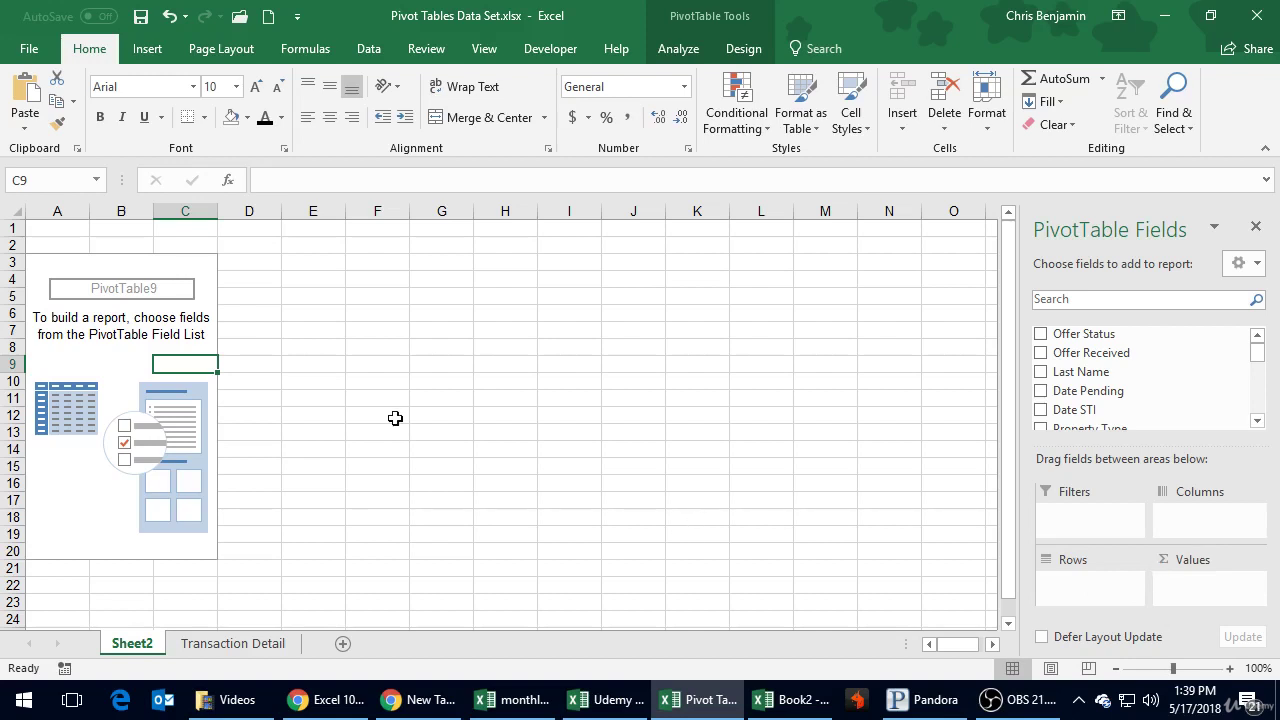
click(386, 330)
drag(385, 349, 380, 451)
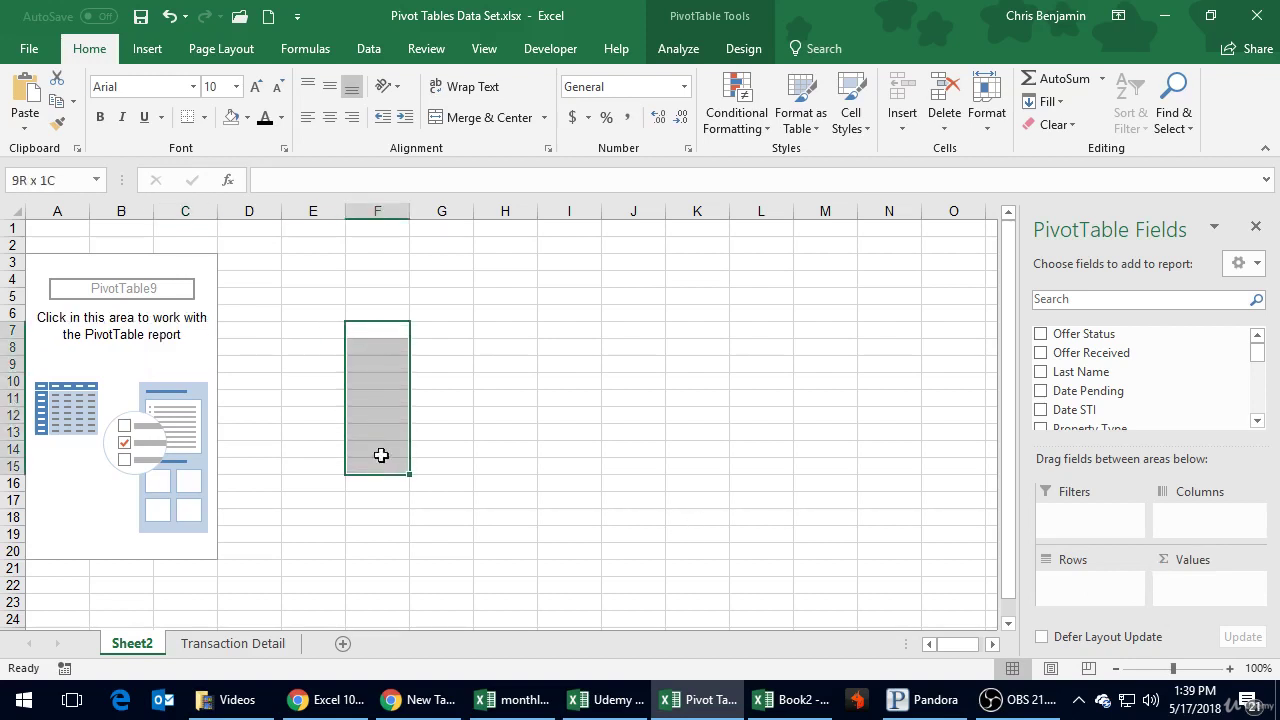
drag(434, 326, 463, 446)
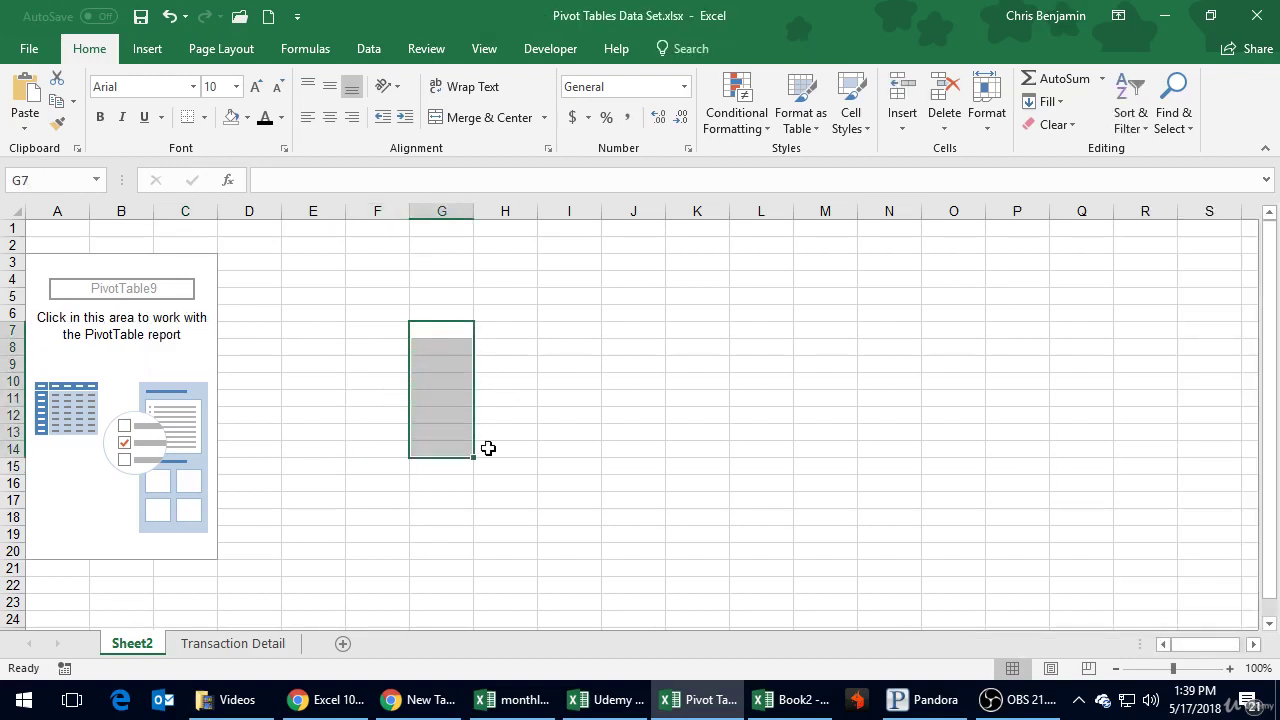
Add the Agent field to the Rows area of the PivotTable on Sheet2.
click(104, 363)
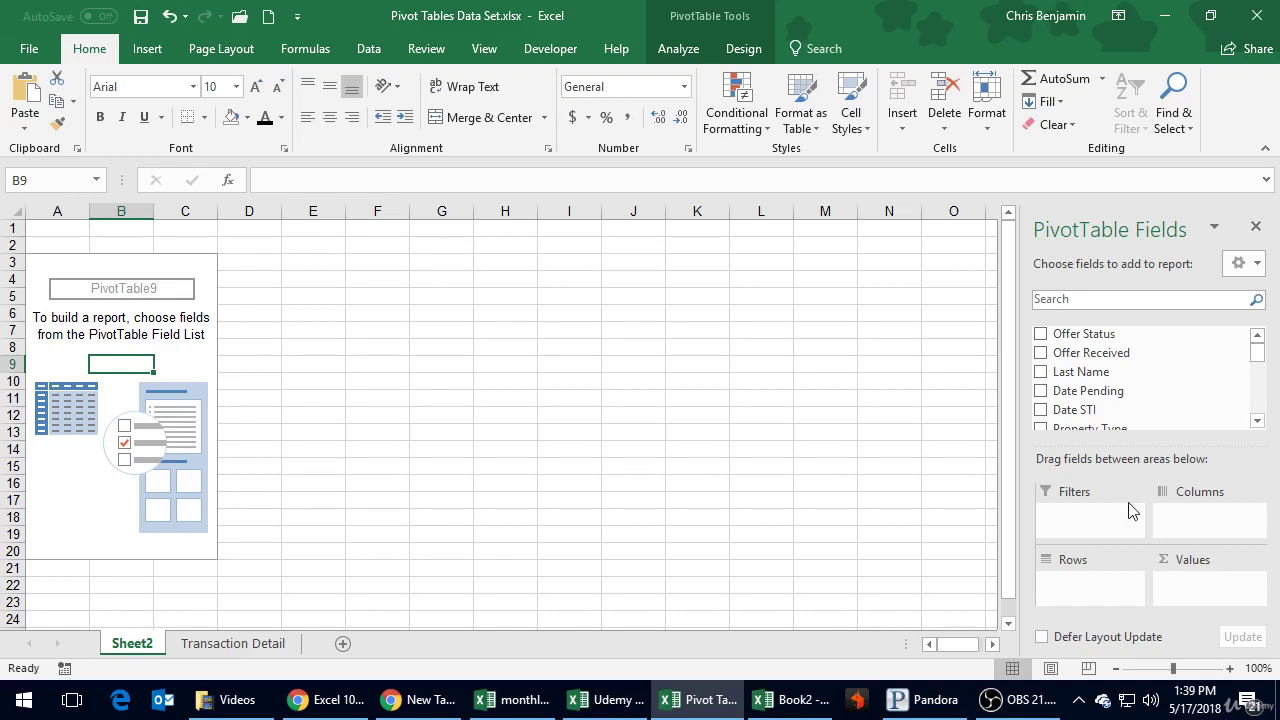
click(1257, 424)
click(1257, 424)
click(1257, 424)
click(1257, 424)
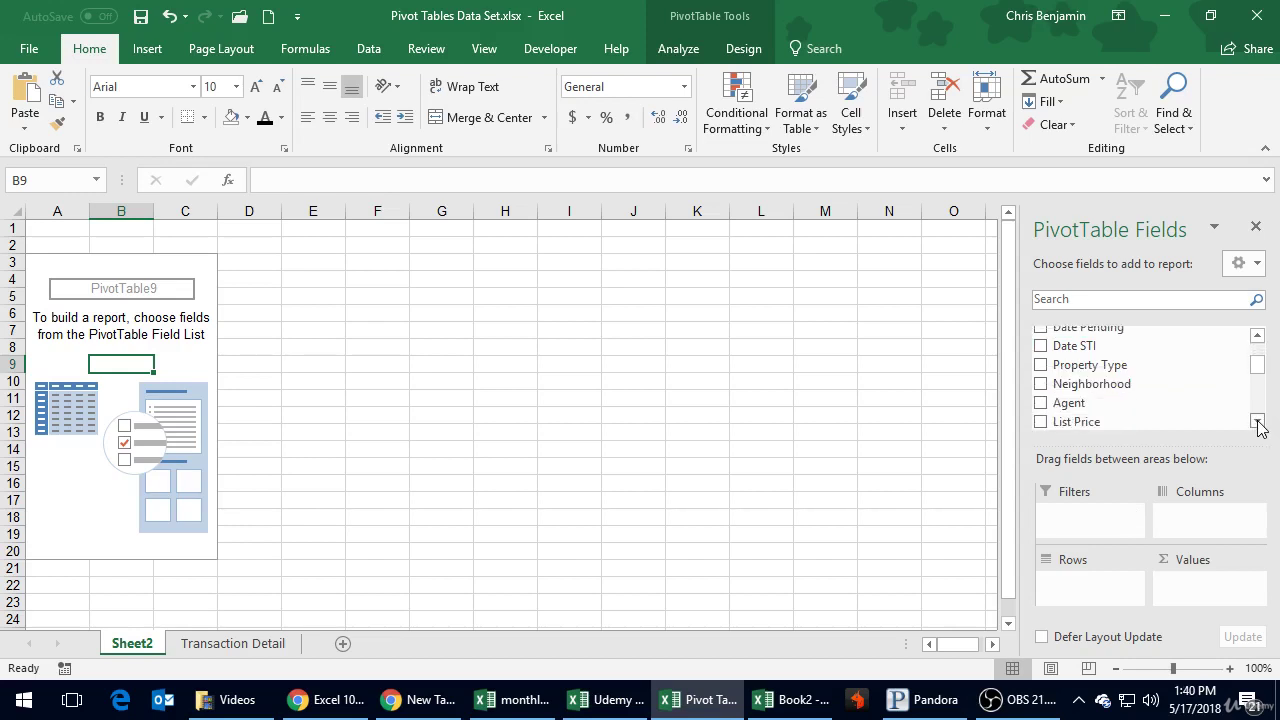
click(1040, 403)
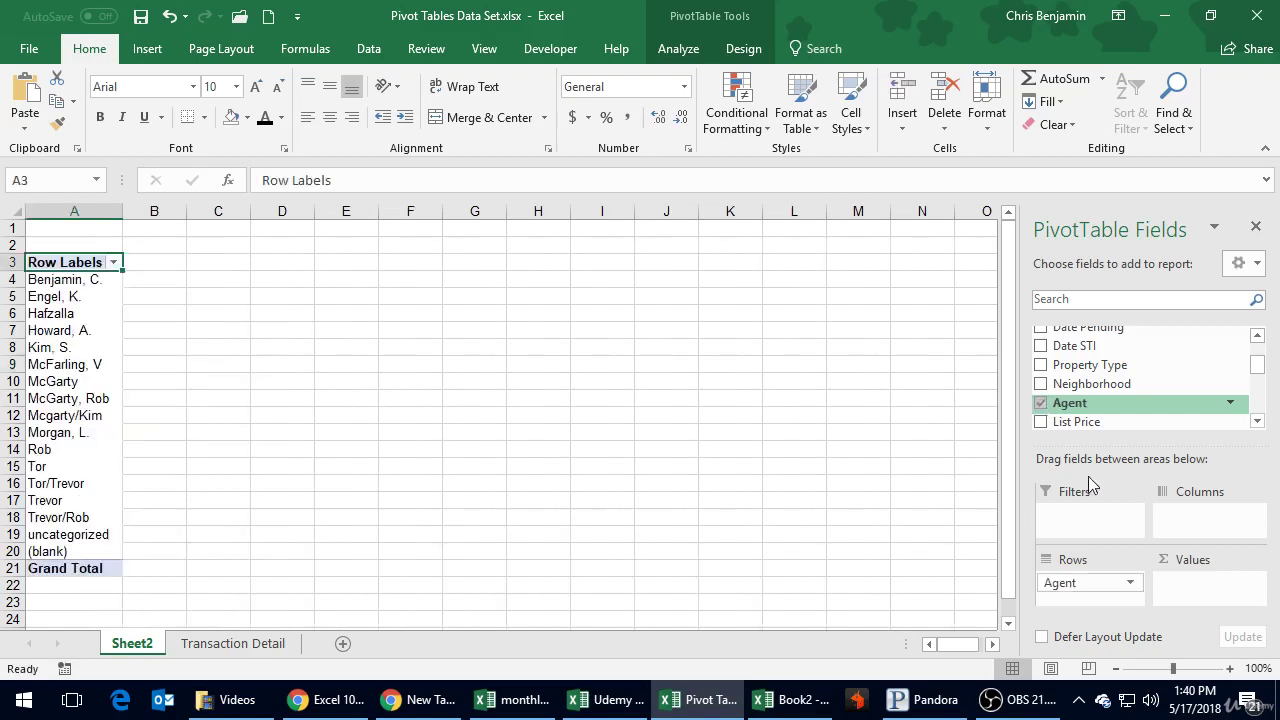
mouse_move(1094, 593)
mouse_down()
mouse_move(1094, 405)
mouse_move(1090, 560)
mouse_move(1190, 590)
mouse_move(1108, 588)
mouse_up()
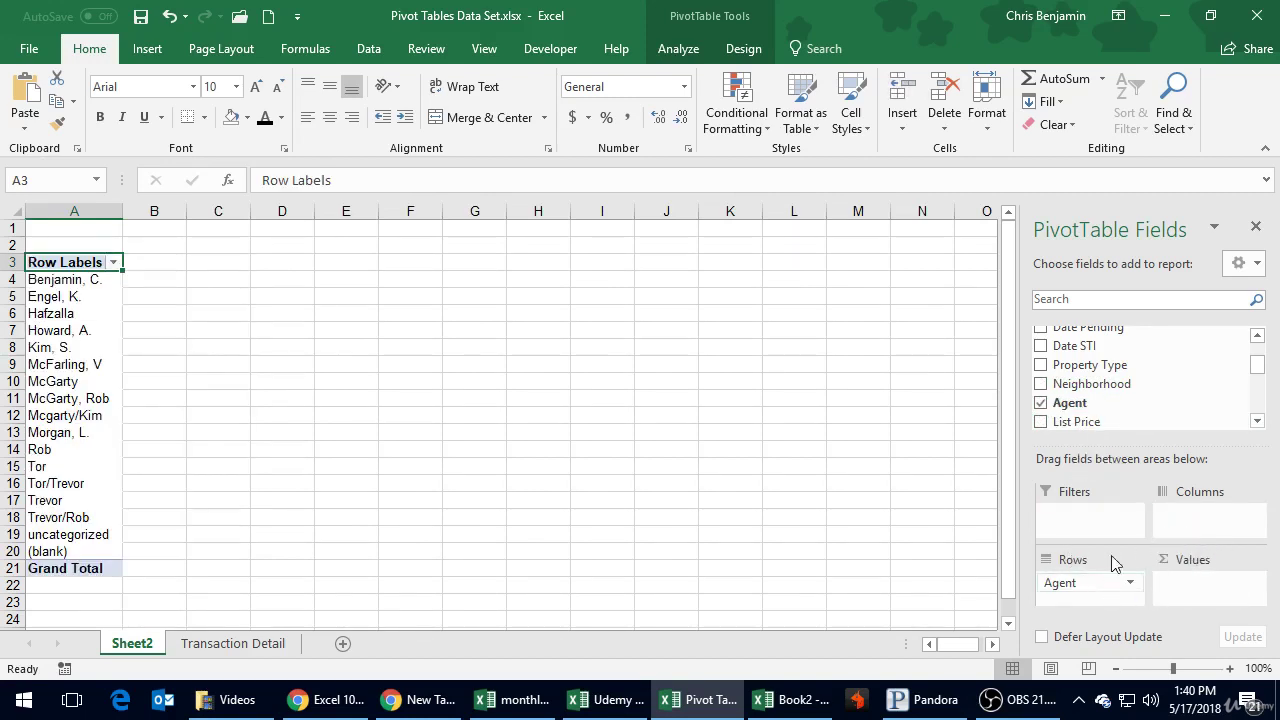
Add the Commission field to the PivotTable so that it is summed for each agent.
click(1257, 421)
click(1257, 421)
click(1257, 421)
click(1257, 421)
click(1257, 421)
click(1257, 421)
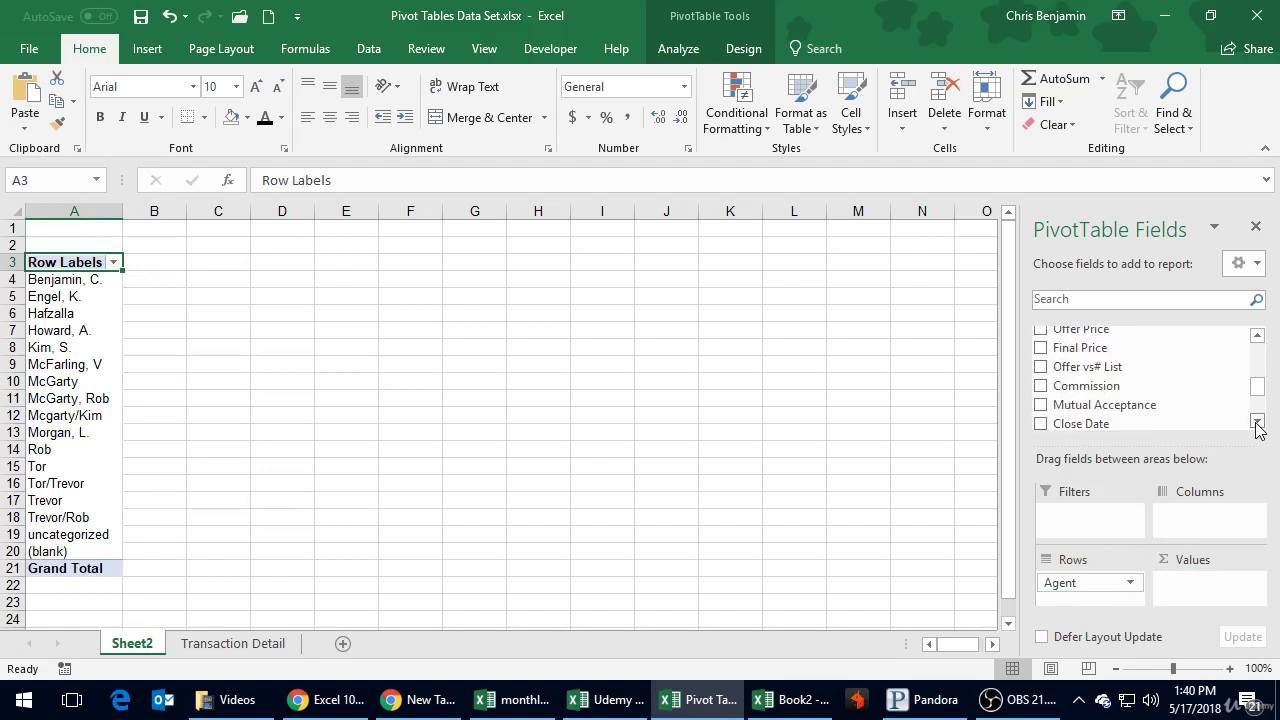
click(1041, 386)
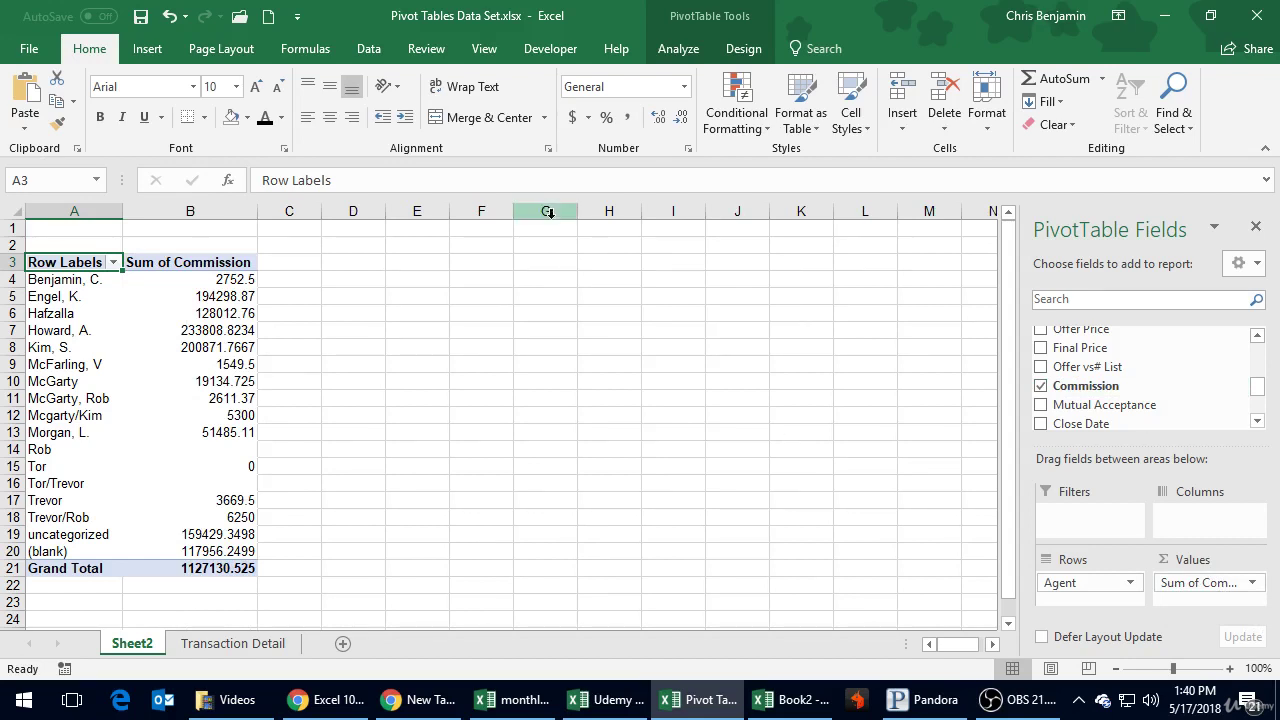
Apply the dollar Accounting number format to the whole Sum of Commission column B on Sheet2.
mouse_move(206, 316)
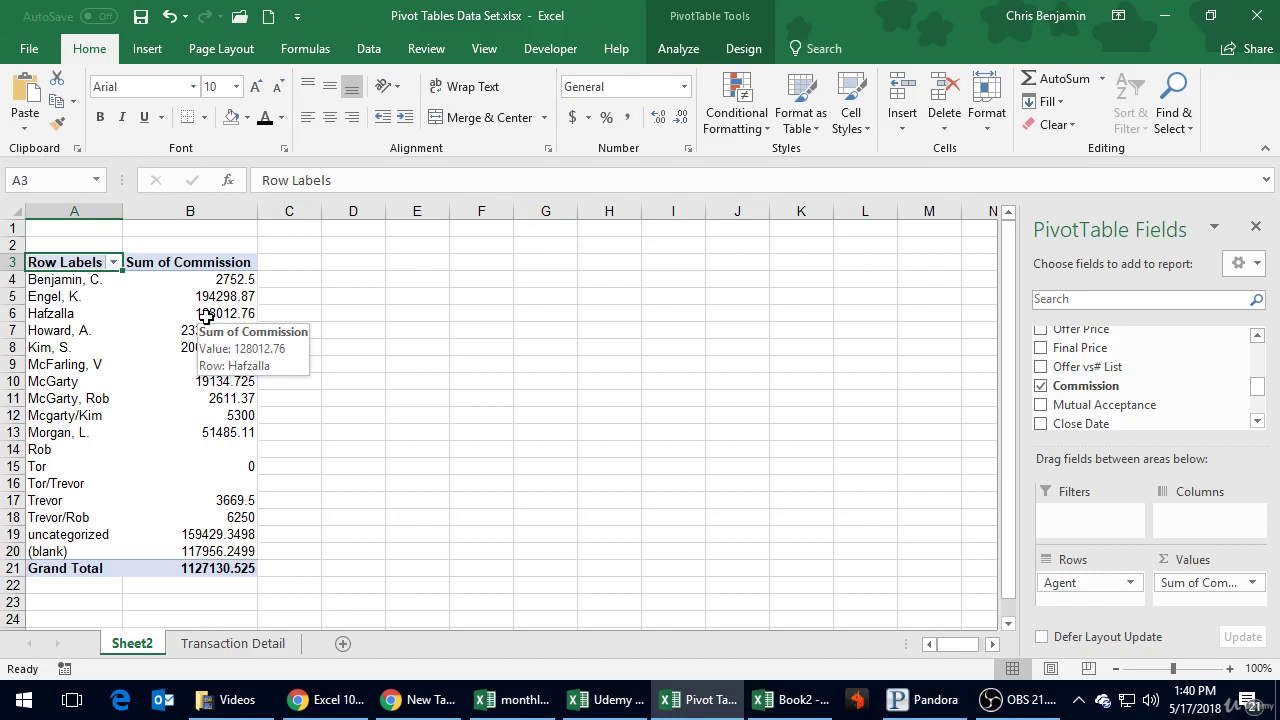
mouse_move(232, 280)
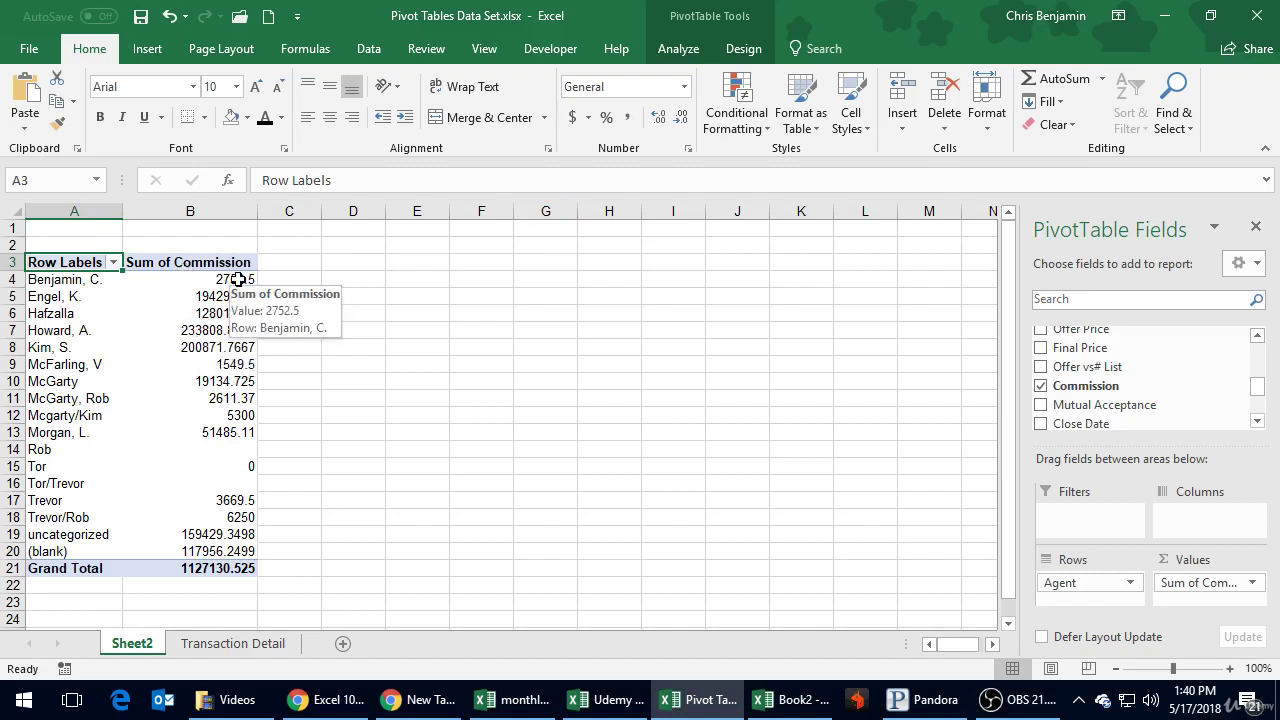
click(197, 209)
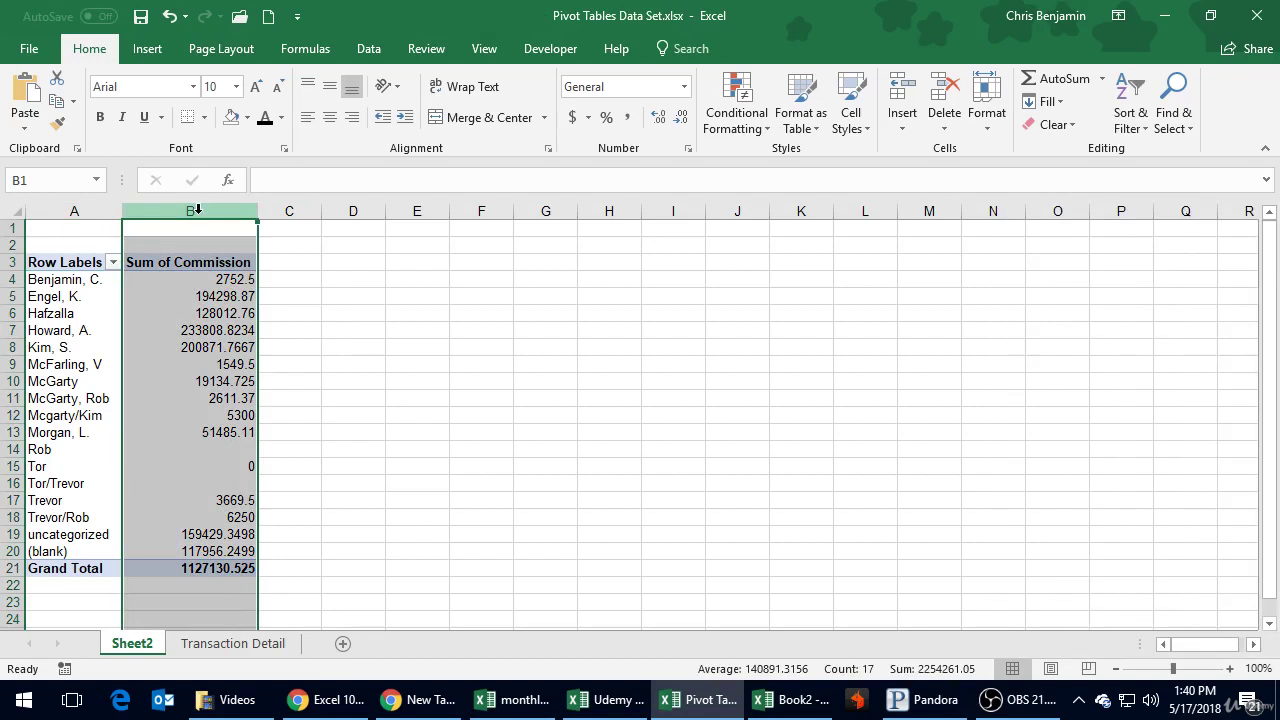
click(574, 118)
click(337, 389)
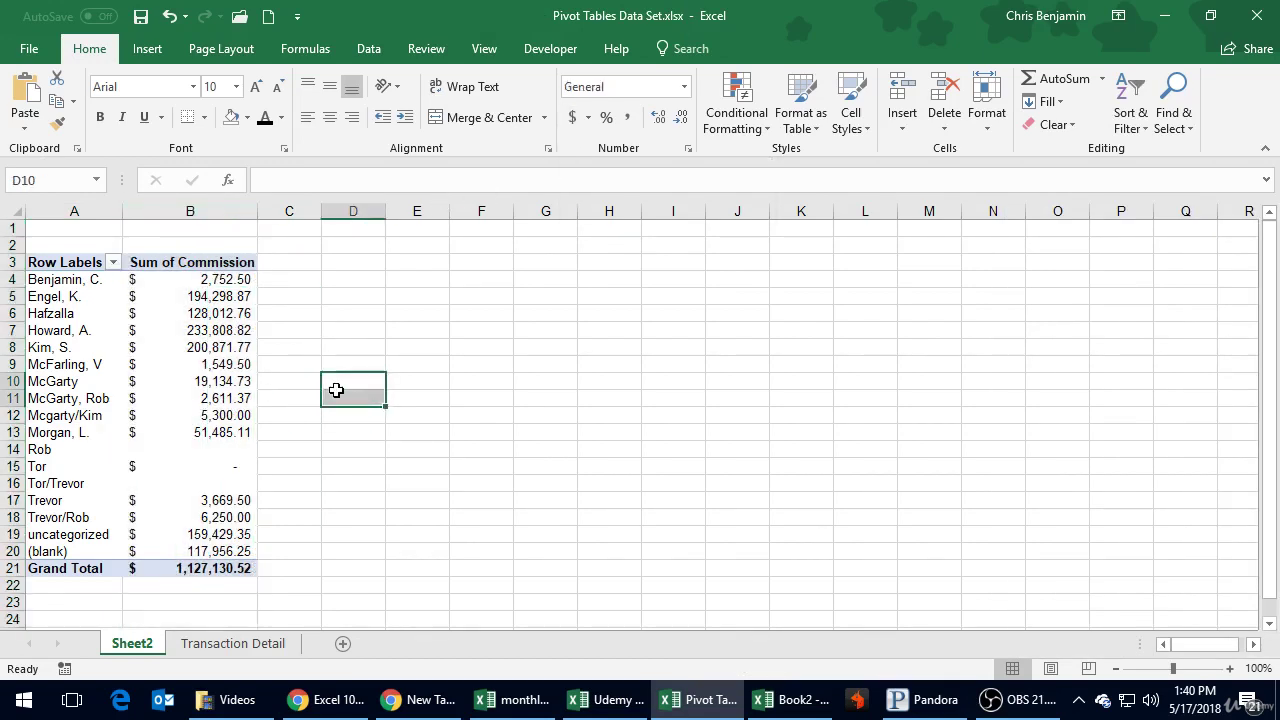
Save the workbook, continuing past the Compatibility Checker, and select cell B15 inside the PivotTable to bring back its field list.
click(141, 17)
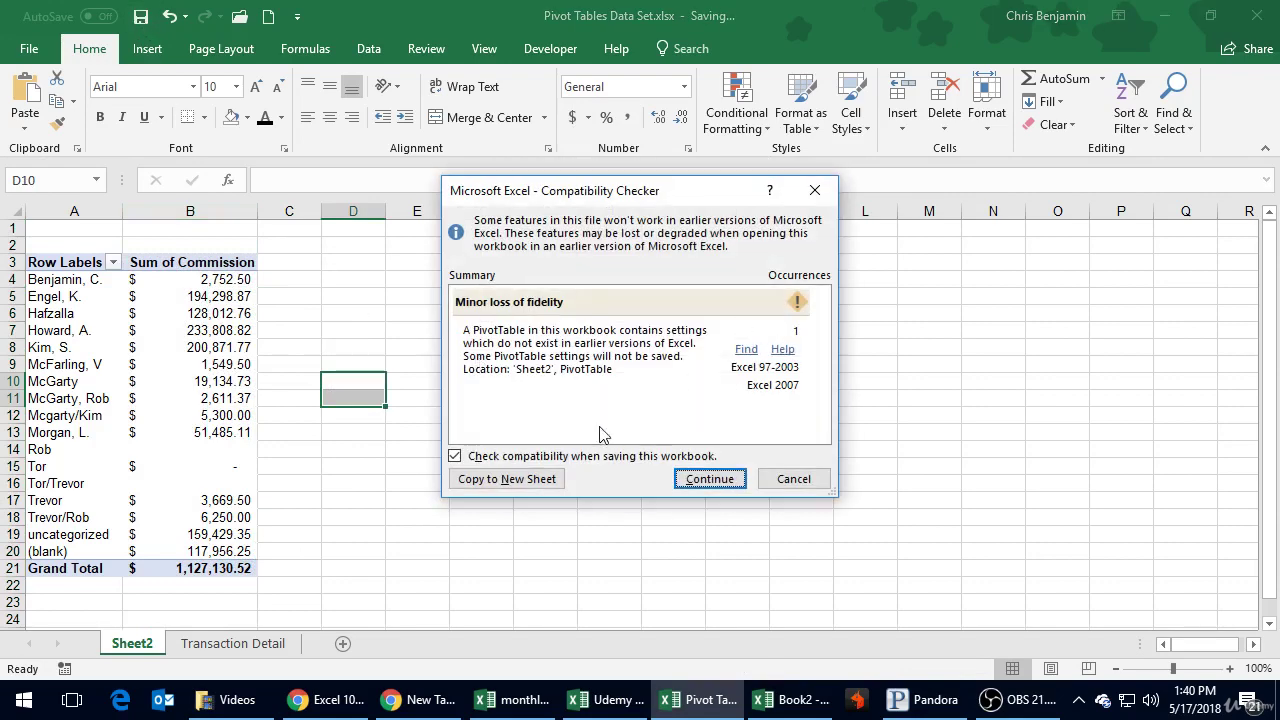
click(707, 480)
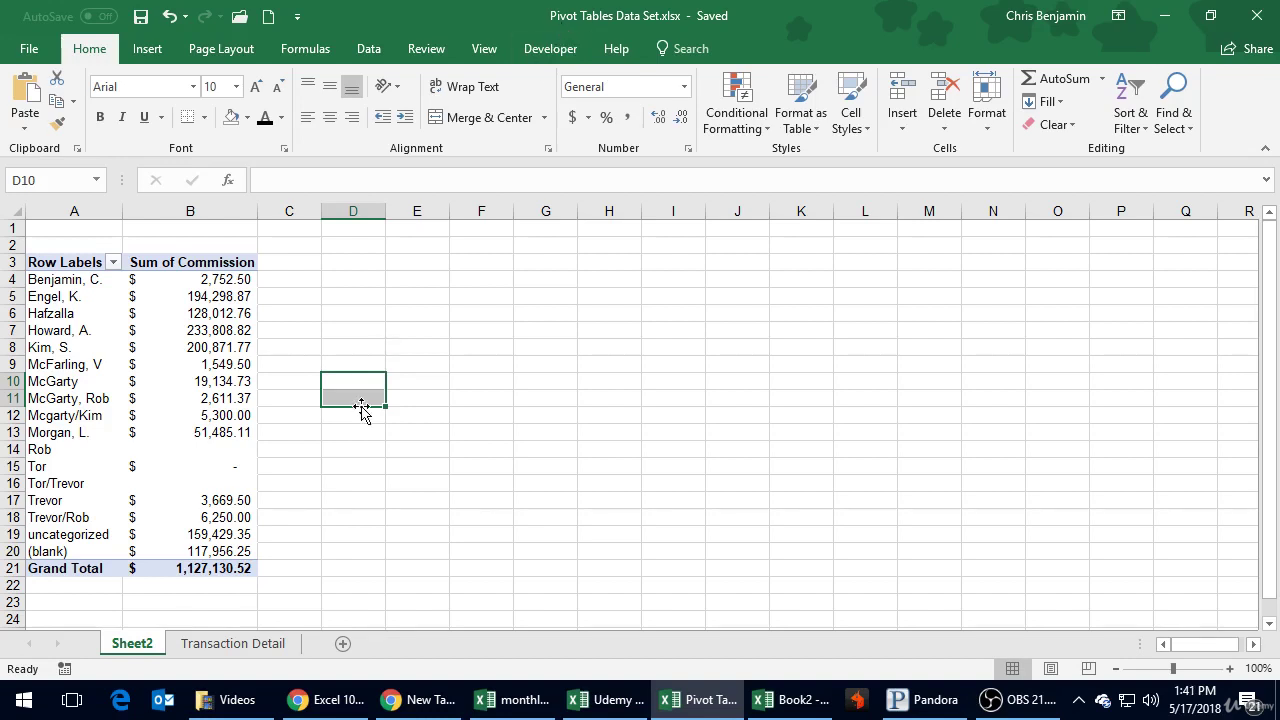
click(188, 466)
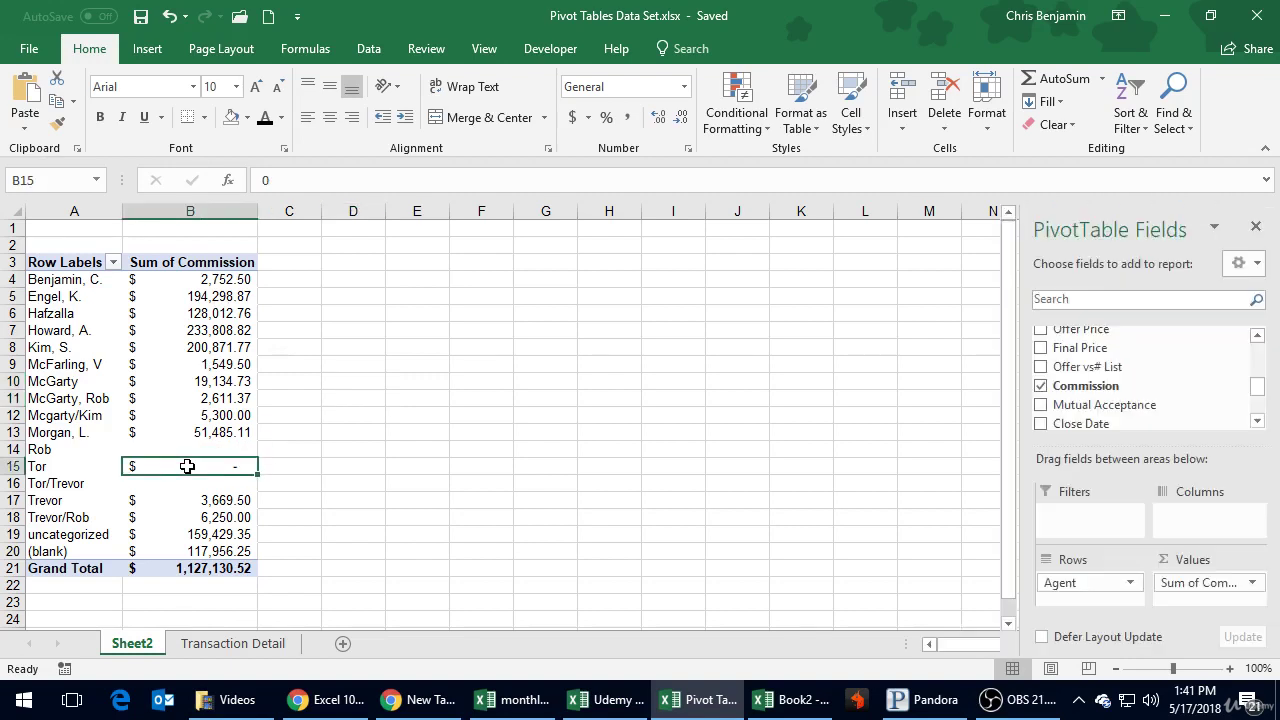